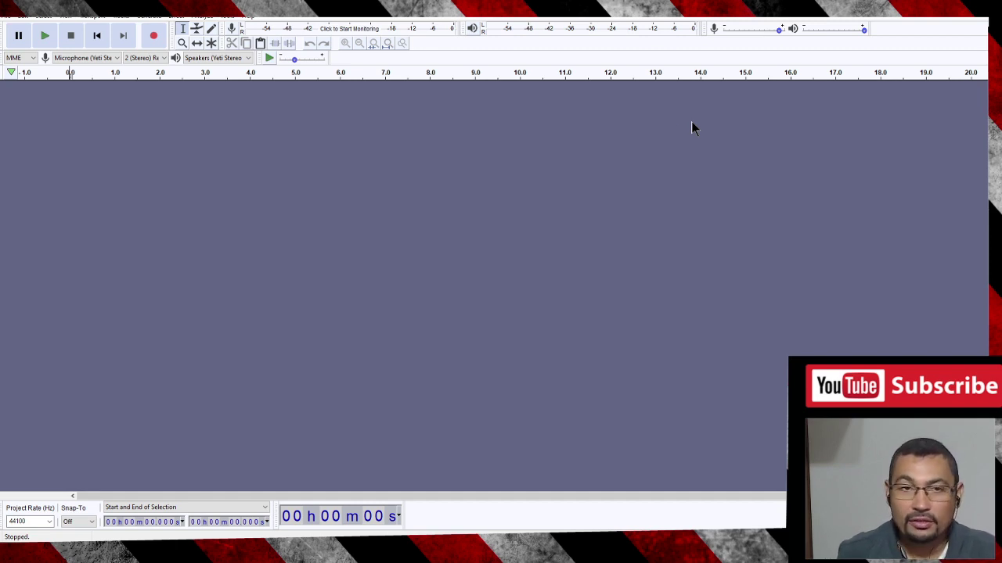
# Import bitcoin.mp3 into the project as a stereo 44100 Hz track of about 22 seconds.
pyautogui.click(9, 16)
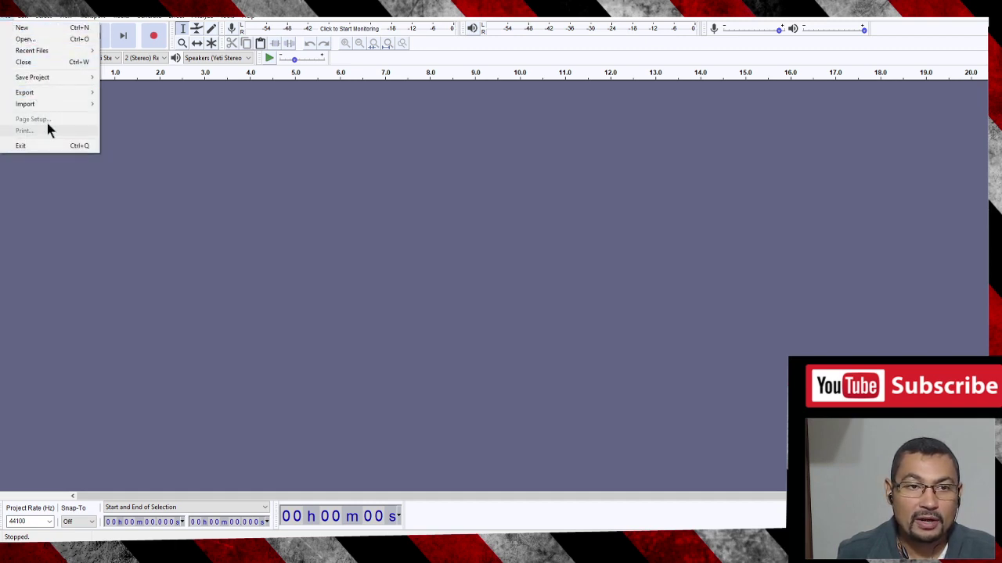
pyautogui.moveTo(61, 104)
pyautogui.click(125, 104)
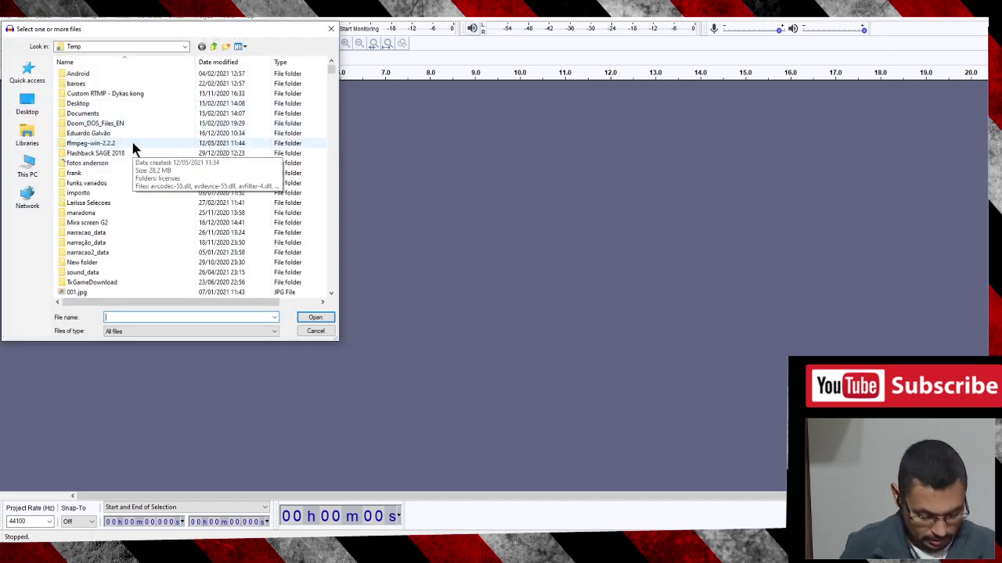
pyautogui.write('bit')
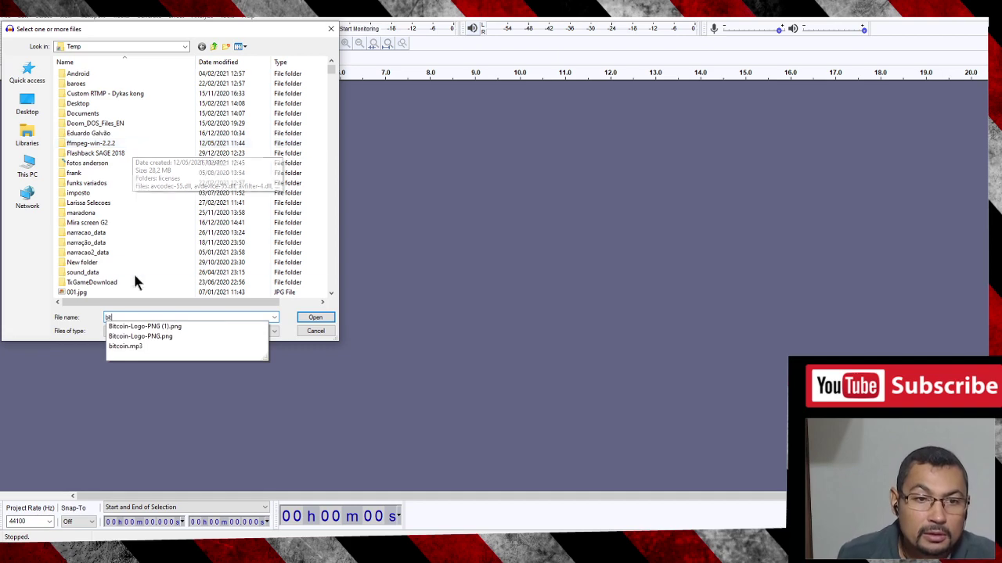
pyautogui.click(144, 353)
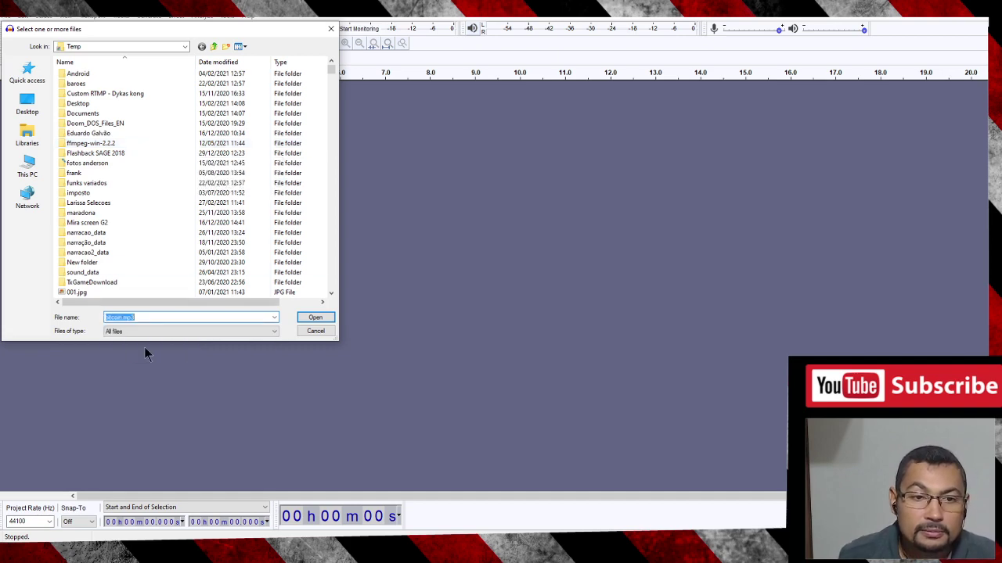
pyautogui.click(315, 319)
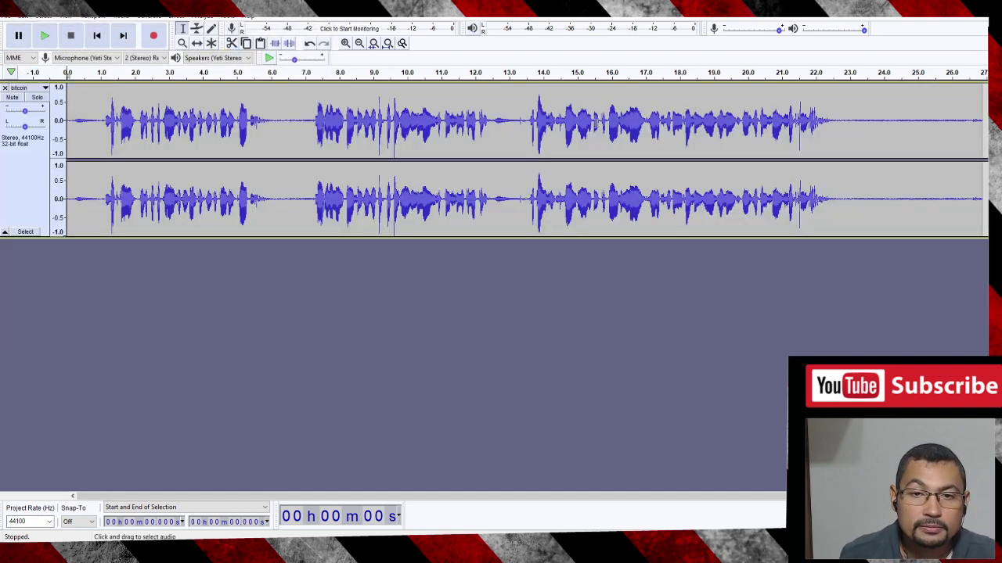
pyautogui.click(71, 202)
pyautogui.press('space')
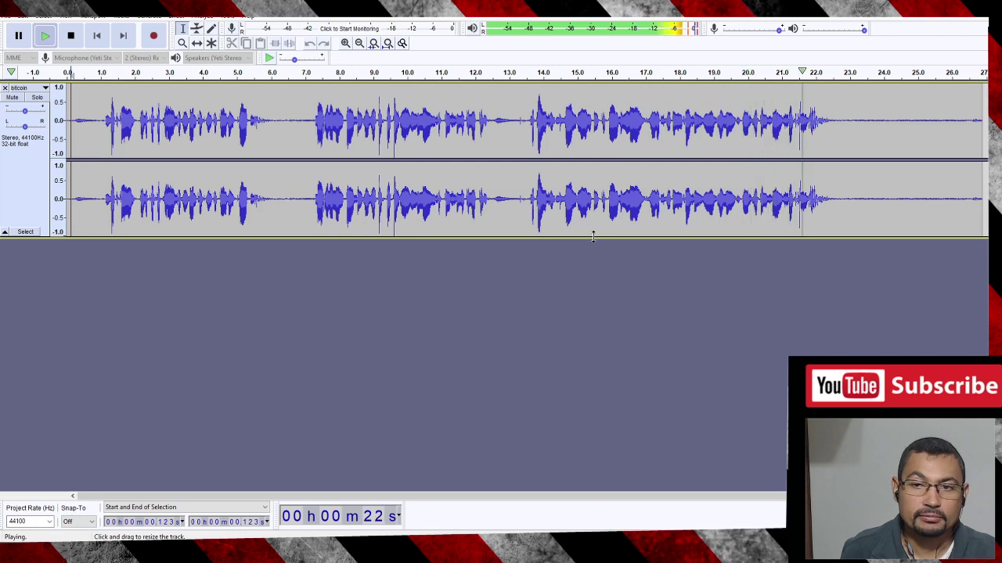
pyautogui.press('space')
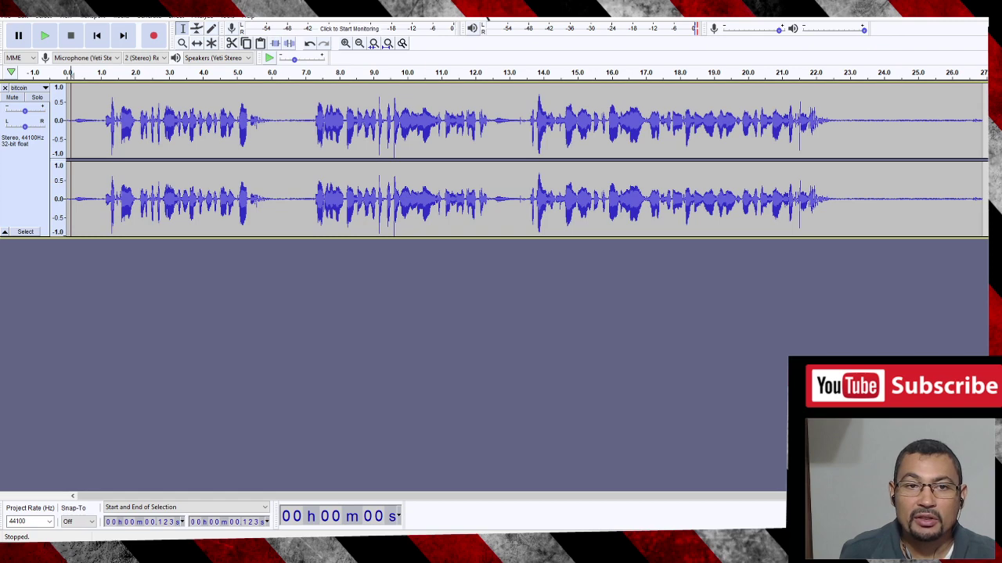
# Delete the silent first second (0–1 s) of the recording.
pyautogui.click(73, 120)
pyautogui.press('space')
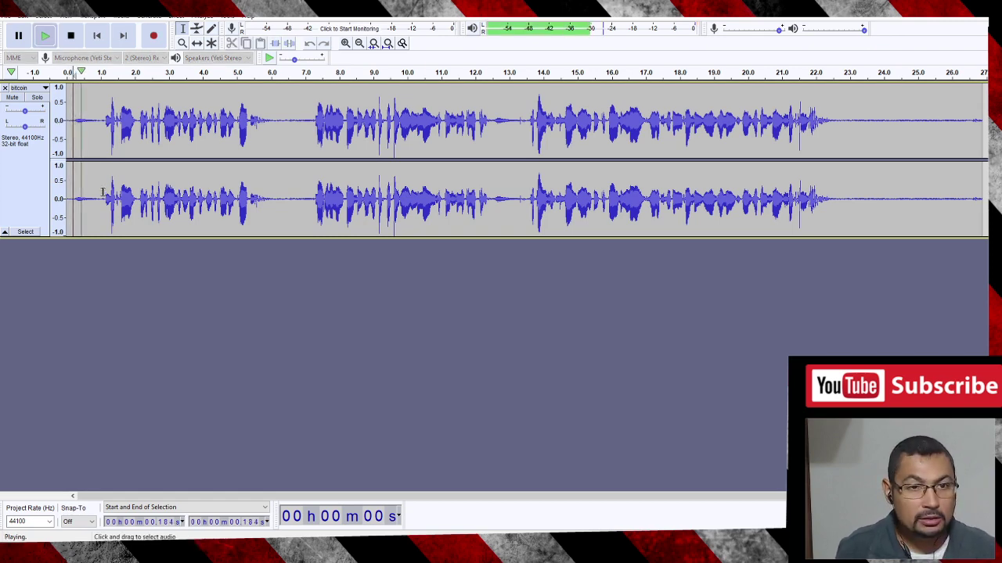
pyautogui.press('space')
pyautogui.moveTo(100, 119); pyautogui.dragTo(67, 125)
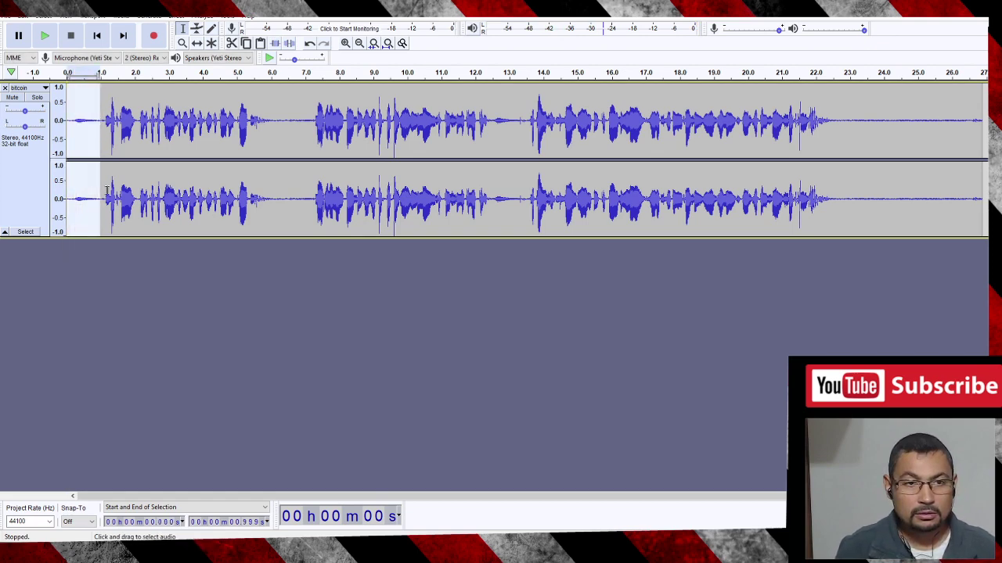
pyautogui.press('Delete')
# Replay the trimmed audio, then delete the silent pause from about 4.9 to 6.3 s.
pyautogui.press('space')
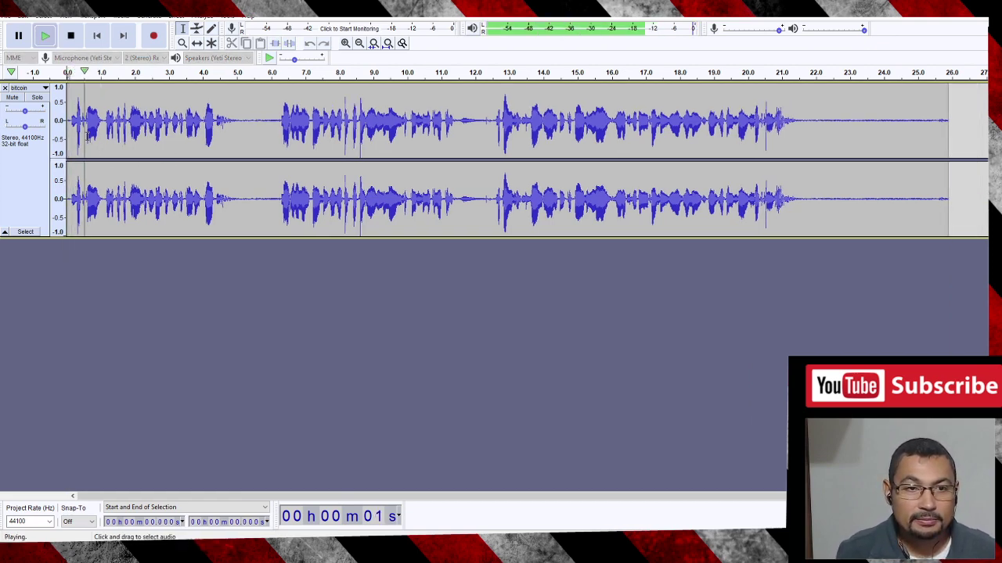
pyautogui.press('space')
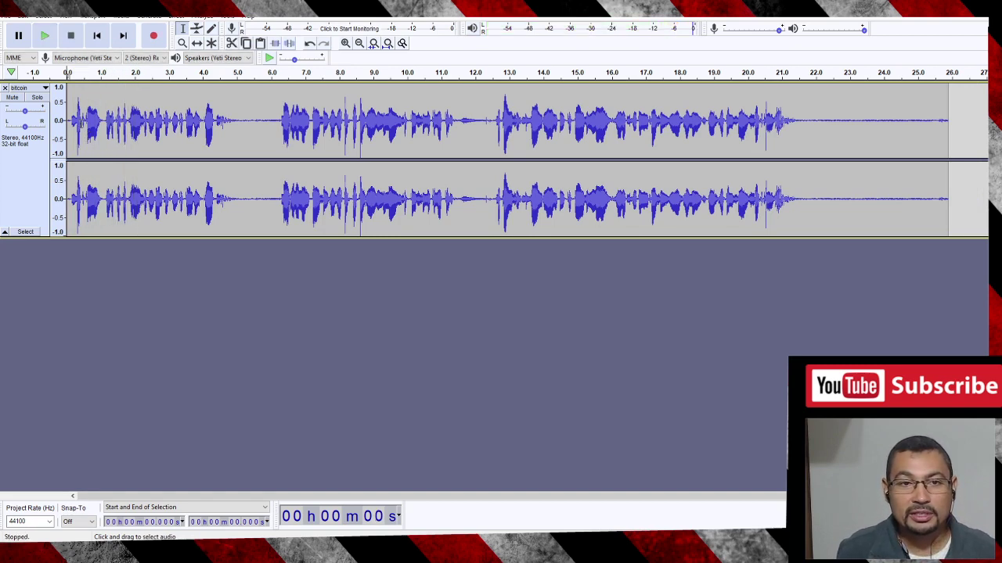
pyautogui.press('space')
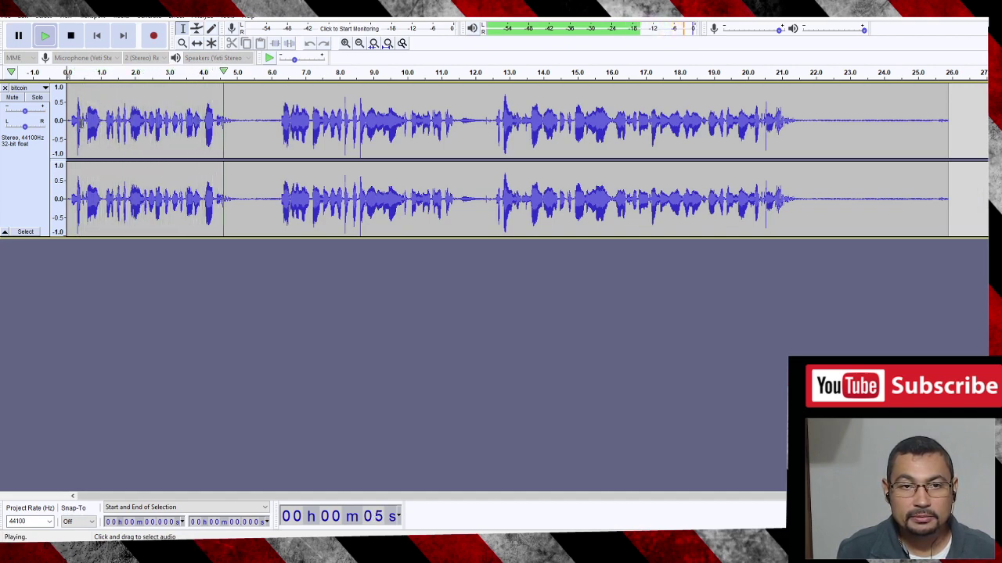
pyautogui.press('space')
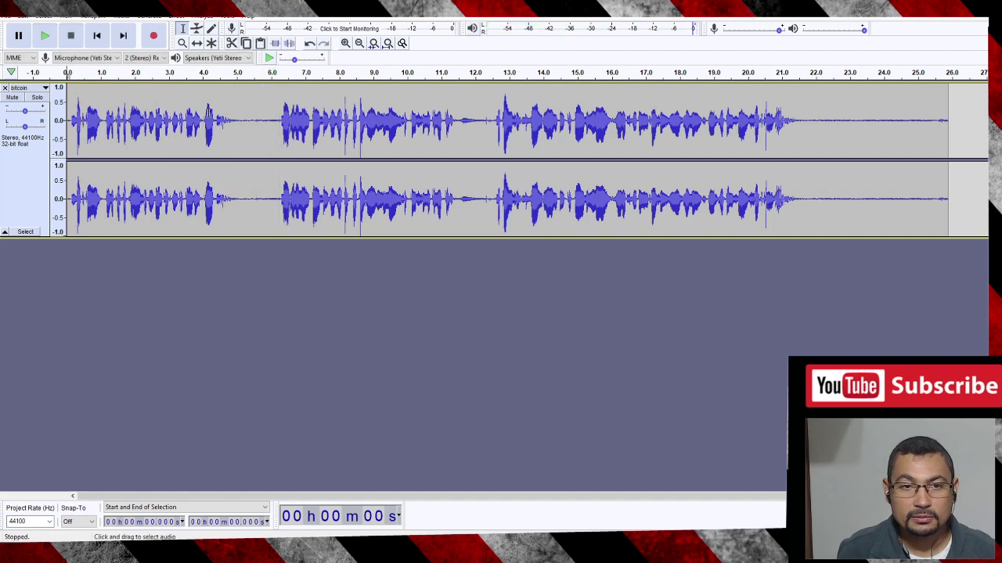
pyautogui.click(232, 120)
pyautogui.press('space')
pyautogui.press('space')
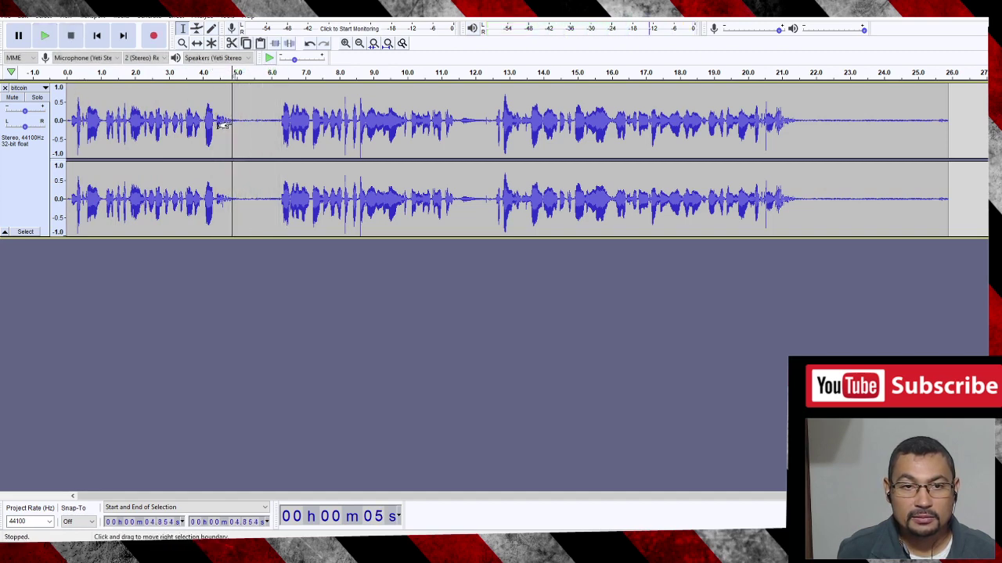
pyautogui.moveTo(234, 104); pyautogui.dragTo(279, 112)
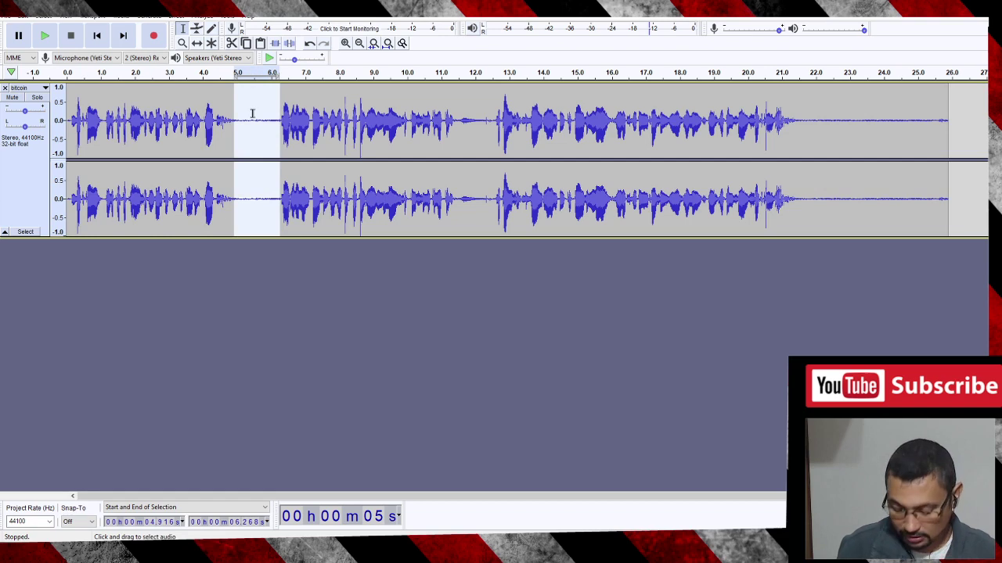
pyautogui.press('Delete')
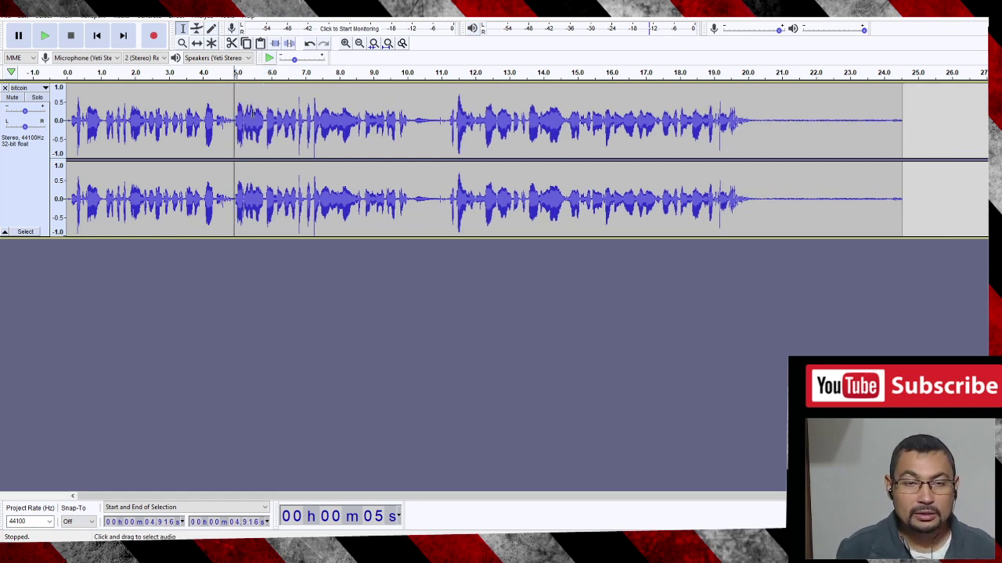
# Check the previous cut, then delete the silent pause from about 10.1 to 11.2 s.
pyautogui.press('space')
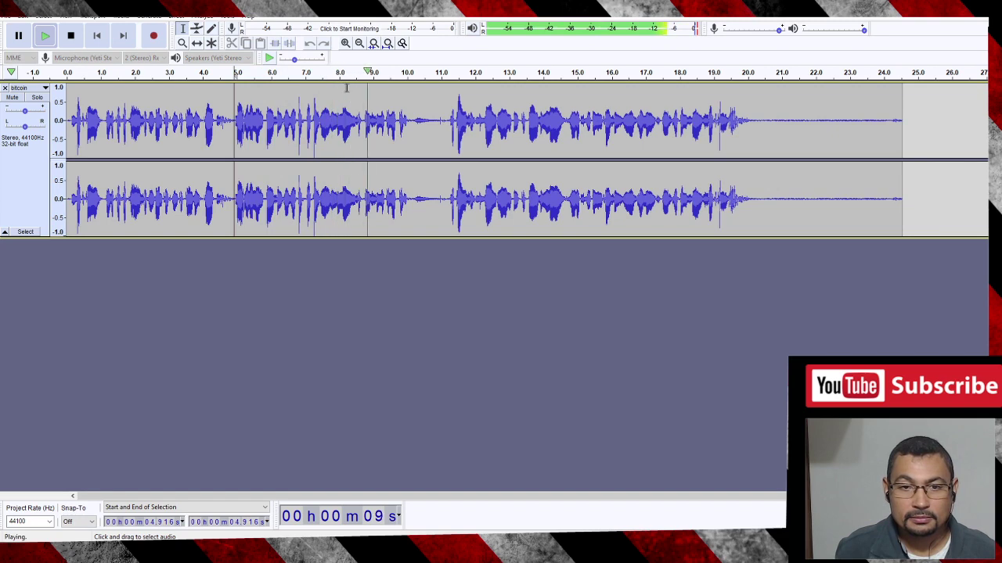
pyautogui.press('space')
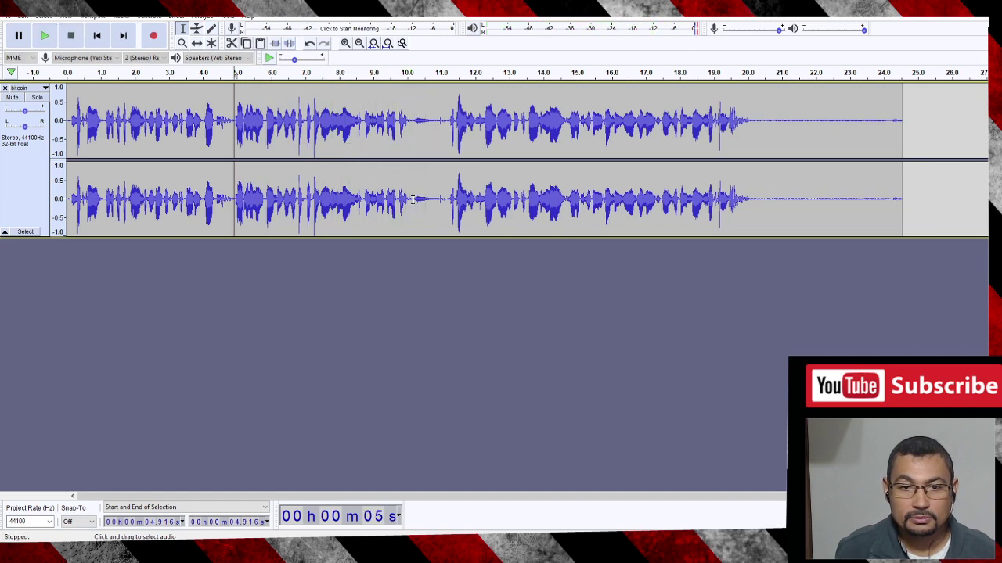
pyautogui.moveTo(410, 201); pyautogui.dragTo(448, 211)
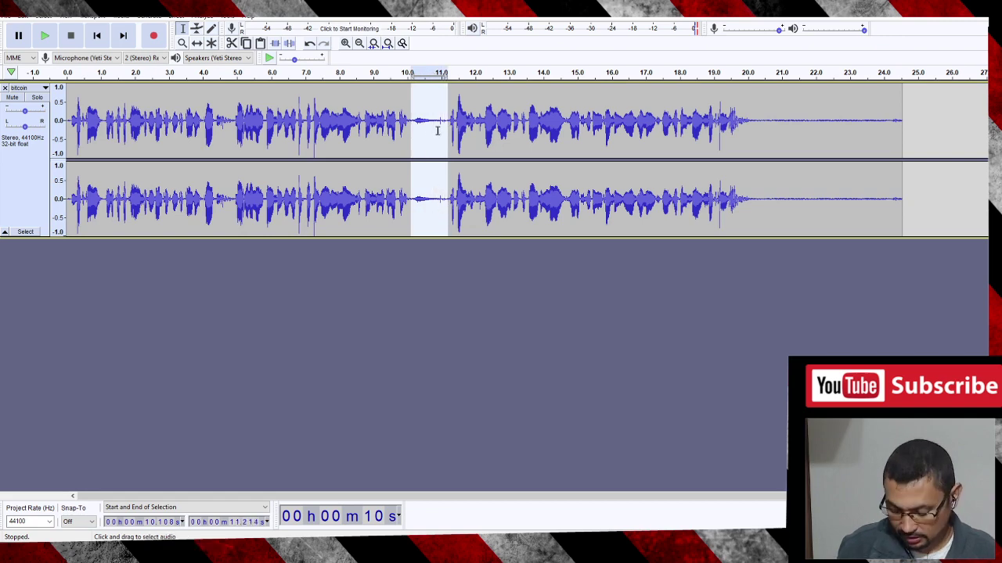
pyautogui.press('Delete')
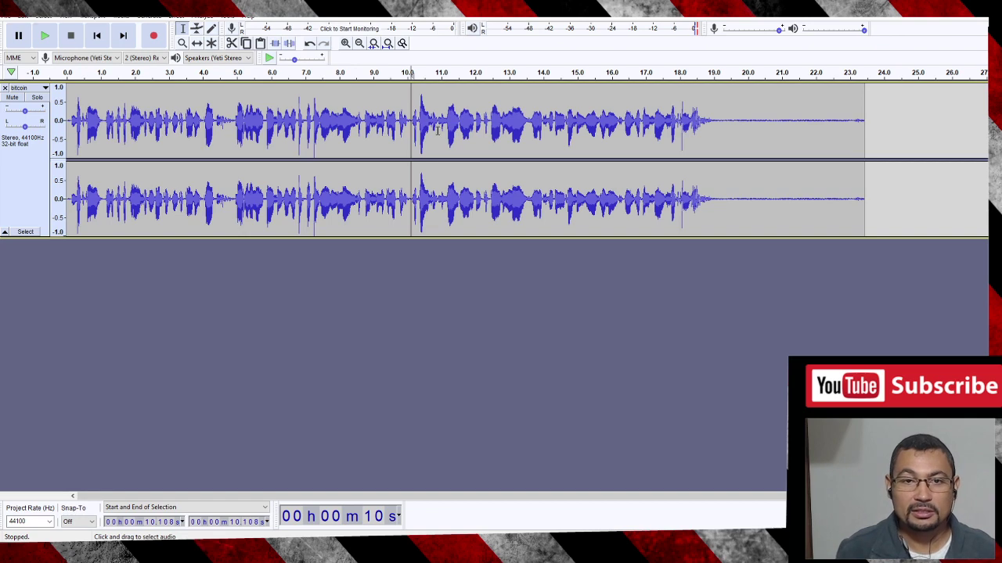
# Cut the trailing silence from 18.7 s onward so the track ends there.
pyautogui.press('space')
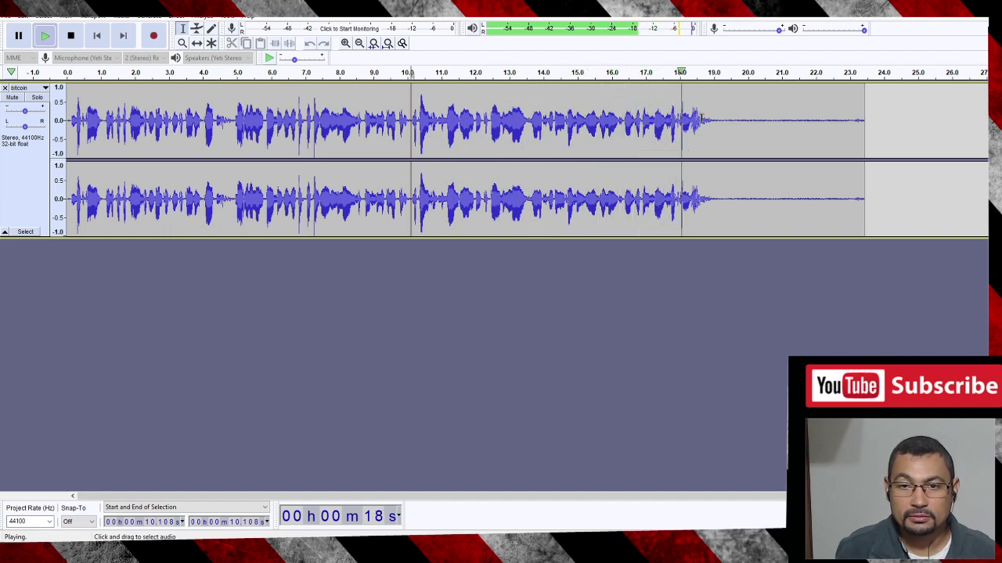
pyautogui.press('space')
pyautogui.click(702, 201)
pyautogui.press('space')
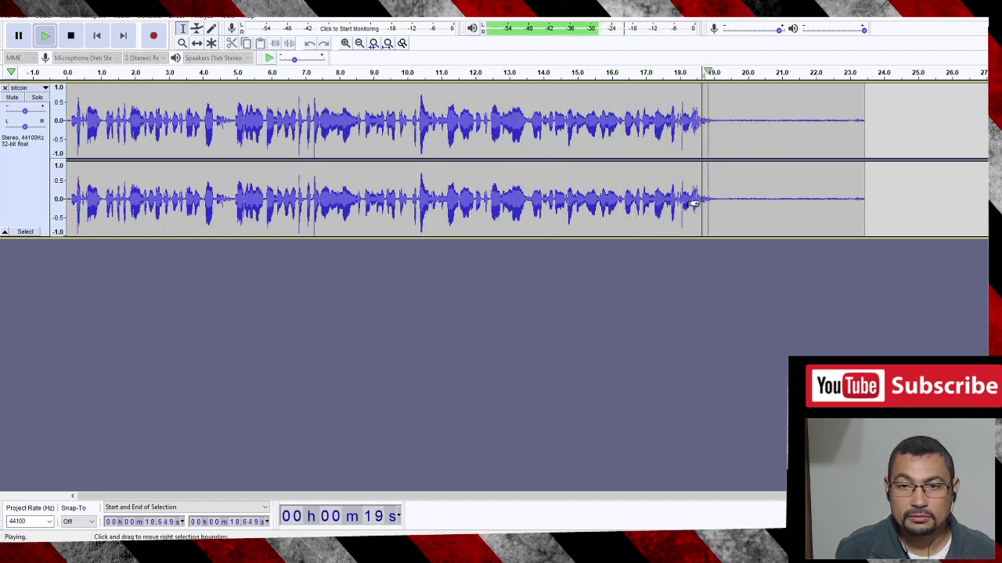
pyautogui.press('space')
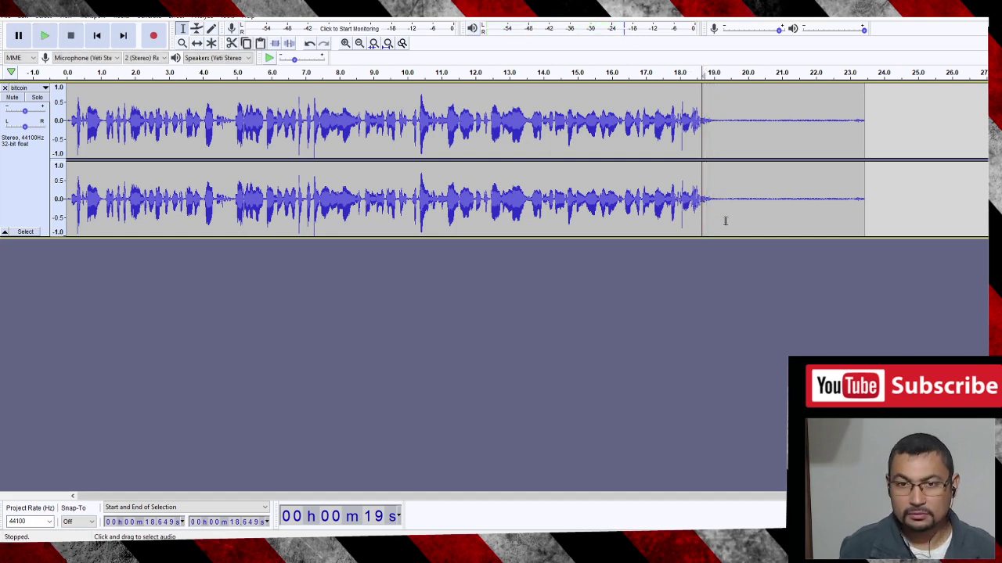
pyautogui.moveTo(703, 146); pyautogui.dragTo(937, 157)
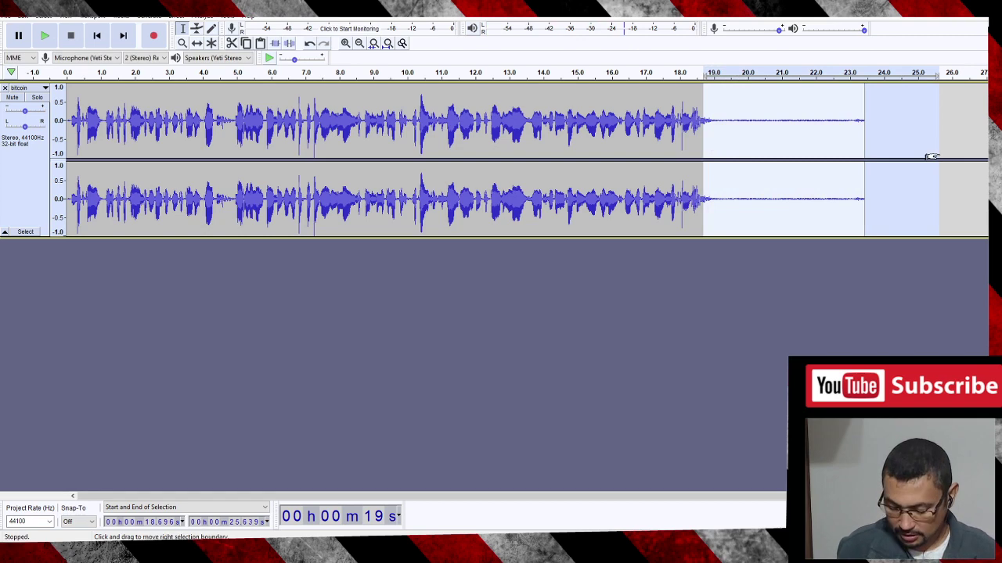
pyautogui.press('Delete')
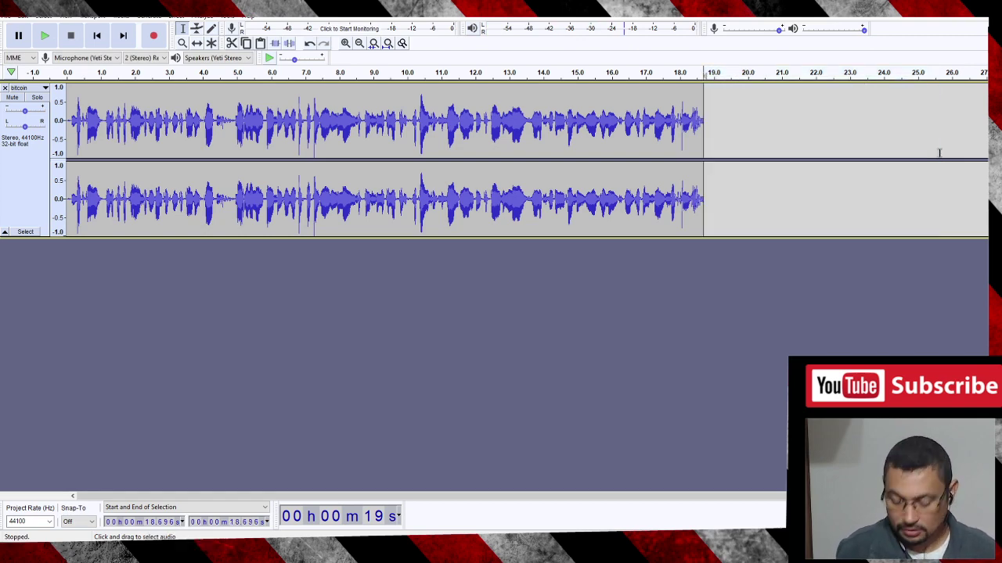
# Play the trimmed 18.7-second recording from the start, then select the whole clip.
pyautogui.press('Home')
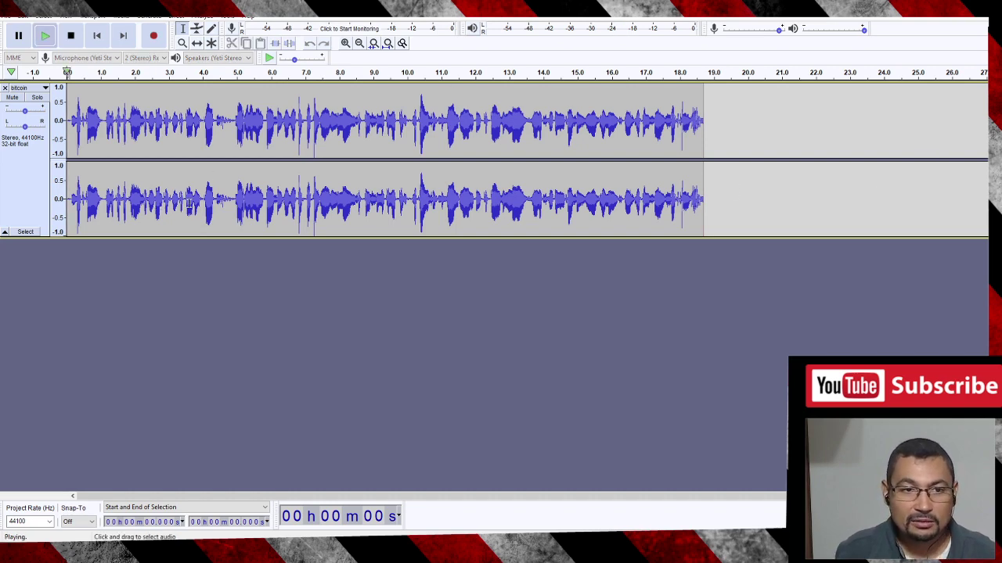
pyautogui.press('space')
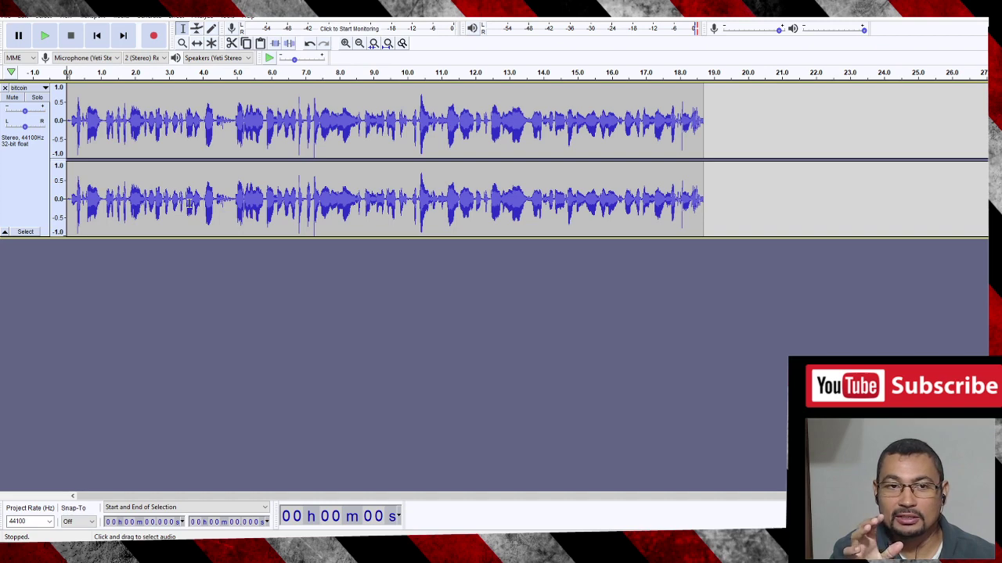
pyautogui.hotkey('ctrl', 'a')
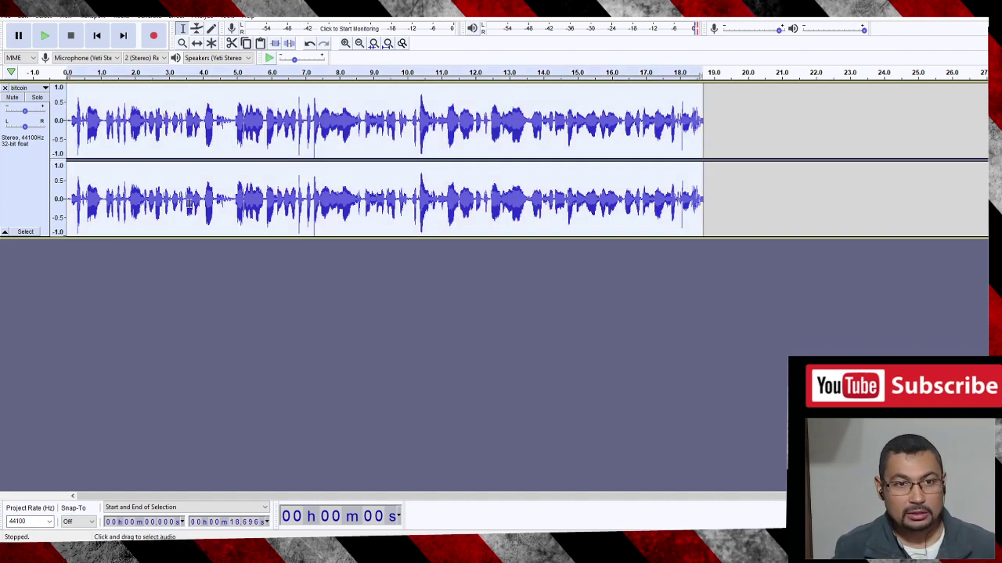
# Delete the trimmed audio and import a fresh copy of bitcoin.mp3 onto a second track.
pyautogui.press('Delete')
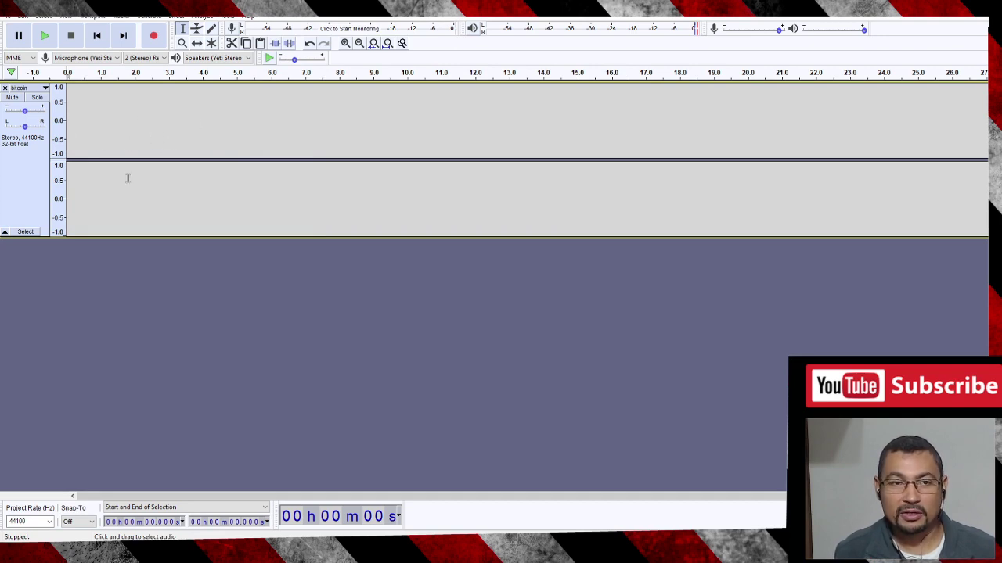
pyautogui.click(6, 17)
pyautogui.moveTo(38, 106)
pyautogui.click(149, 103)
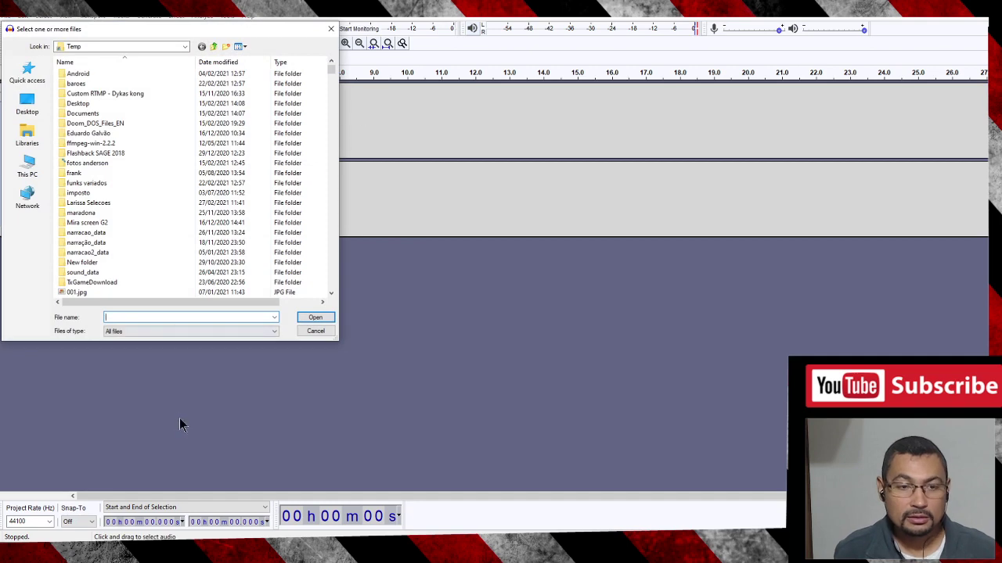
pyautogui.write('bit')
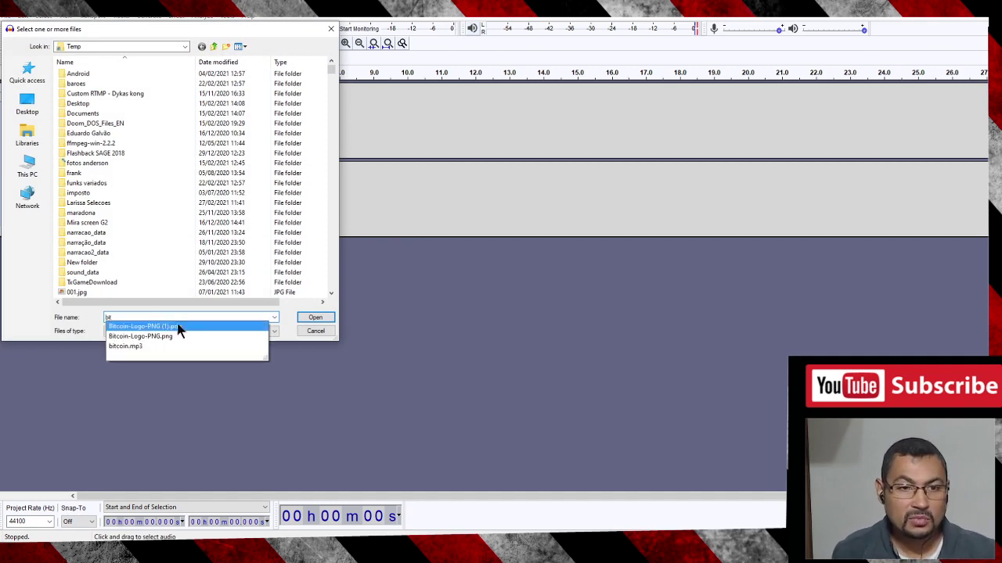
pyautogui.click(148, 347)
pyautogui.click(315, 320)
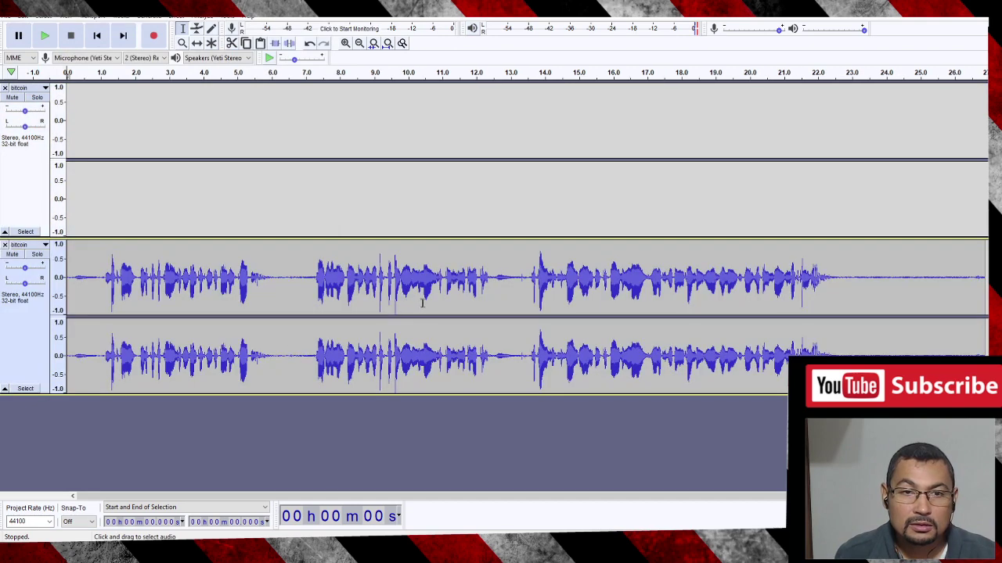
# Remove the empty upper track and play the remaining bitcoin recording from about 0.23 s.
pyautogui.click(95, 178)
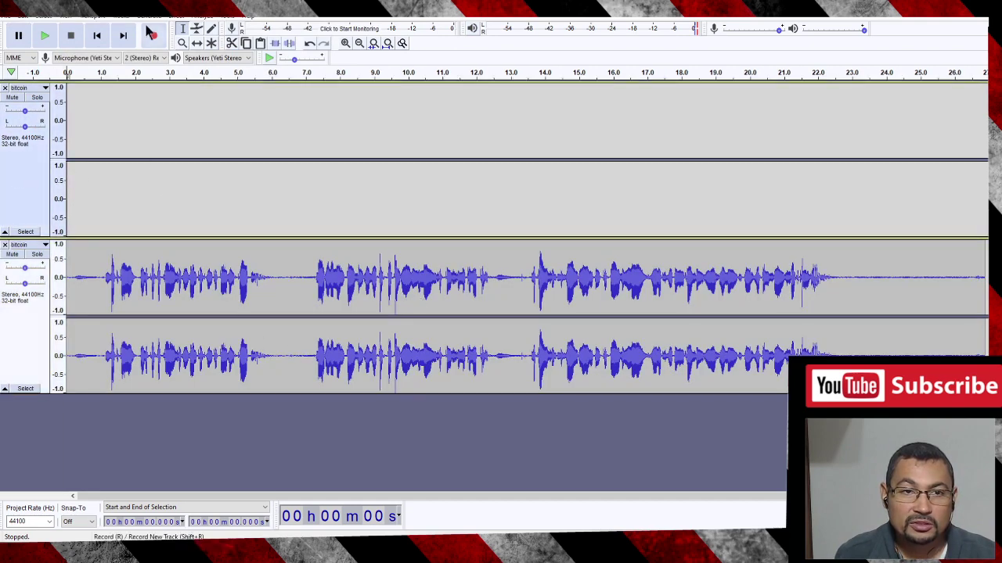
pyautogui.click(124, 17)
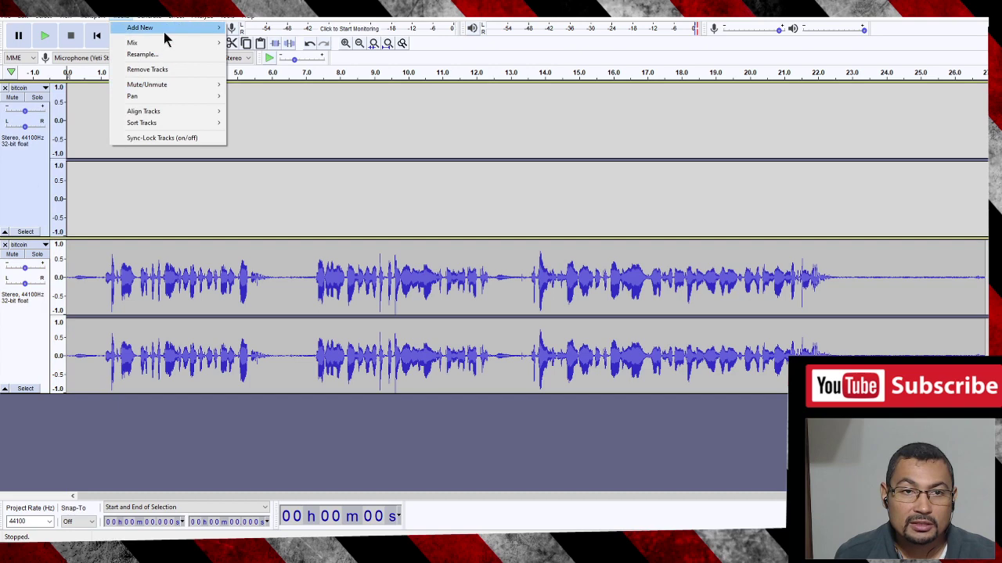
pyautogui.click(185, 72)
pyautogui.click(73, 192)
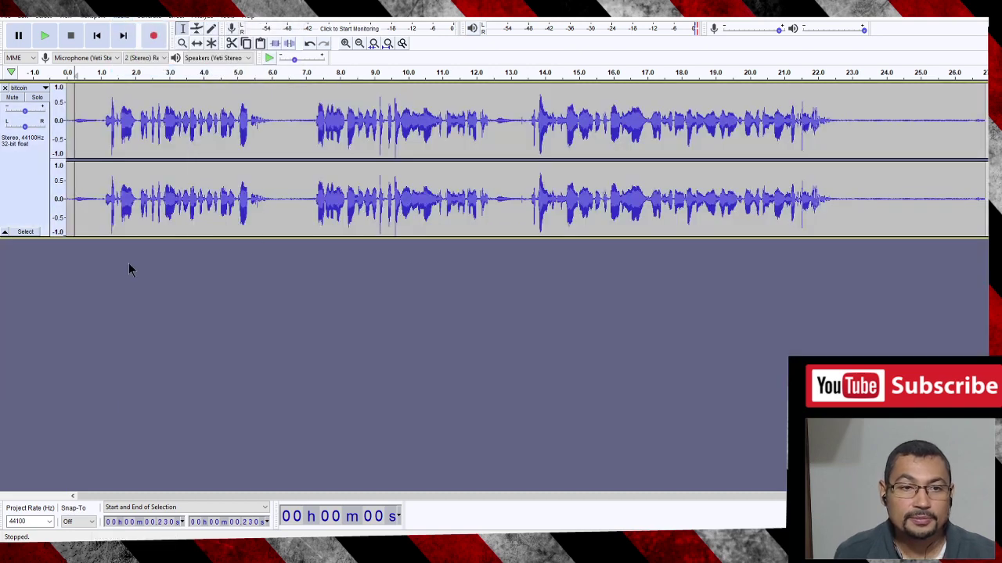
pyautogui.press('space')
pyautogui.press('space')
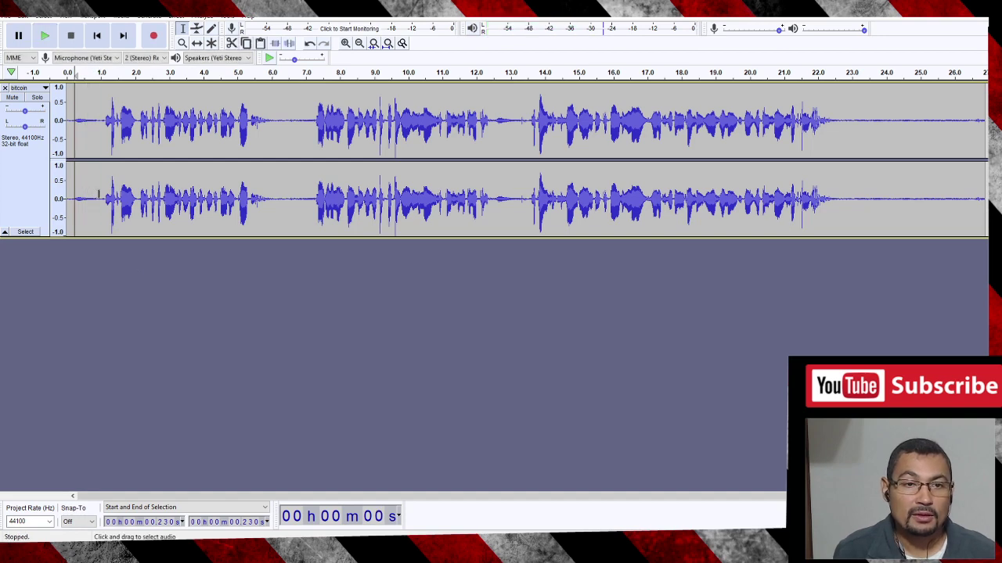
# Select the opening 0–0.98 s of the fresh recording without generating anything.
pyautogui.moveTo(100, 197); pyautogui.dragTo(67, 196)
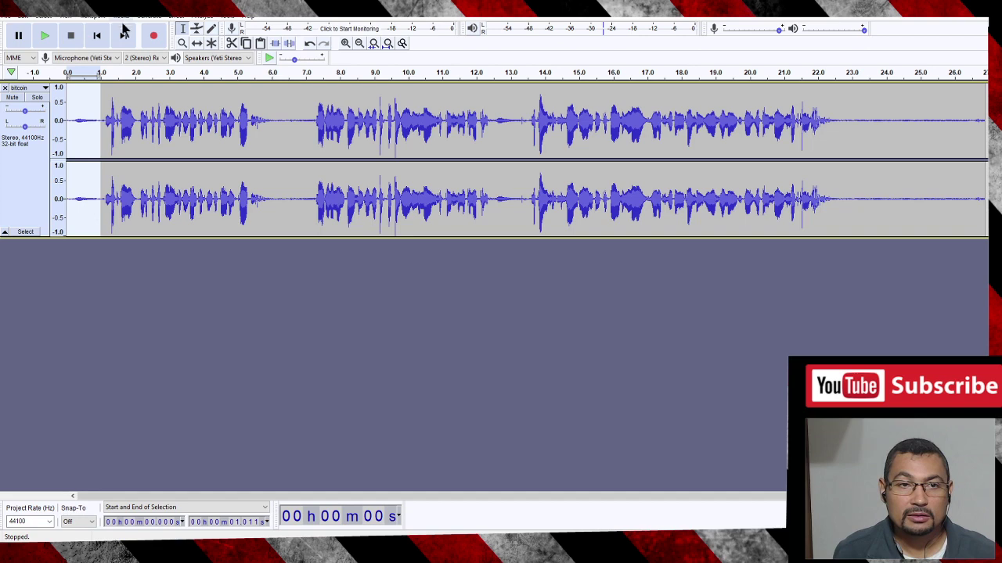
pyautogui.click(154, 17)
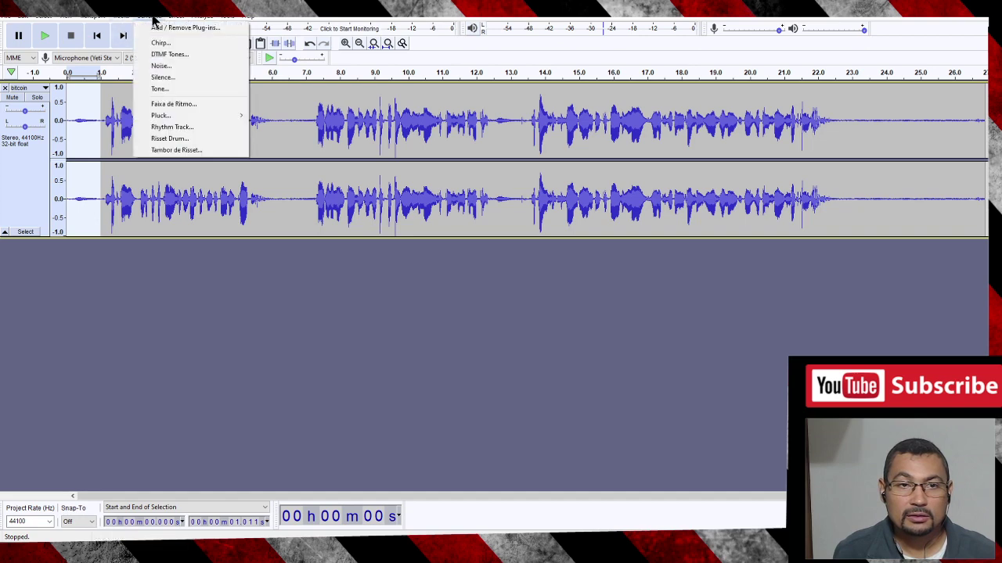
pyautogui.click(92, 133)
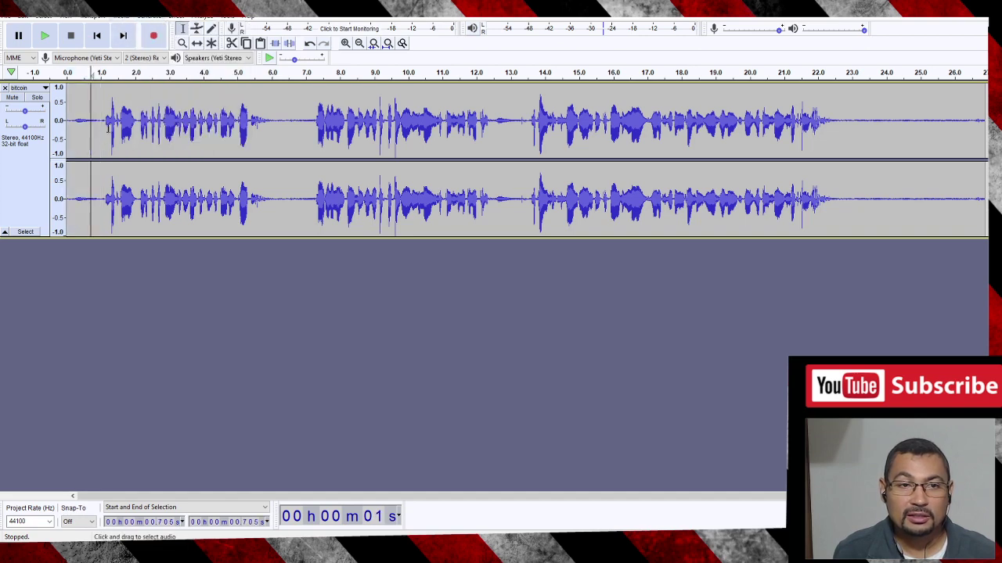
pyautogui.moveTo(99, 120); pyautogui.dragTo(5, 127)
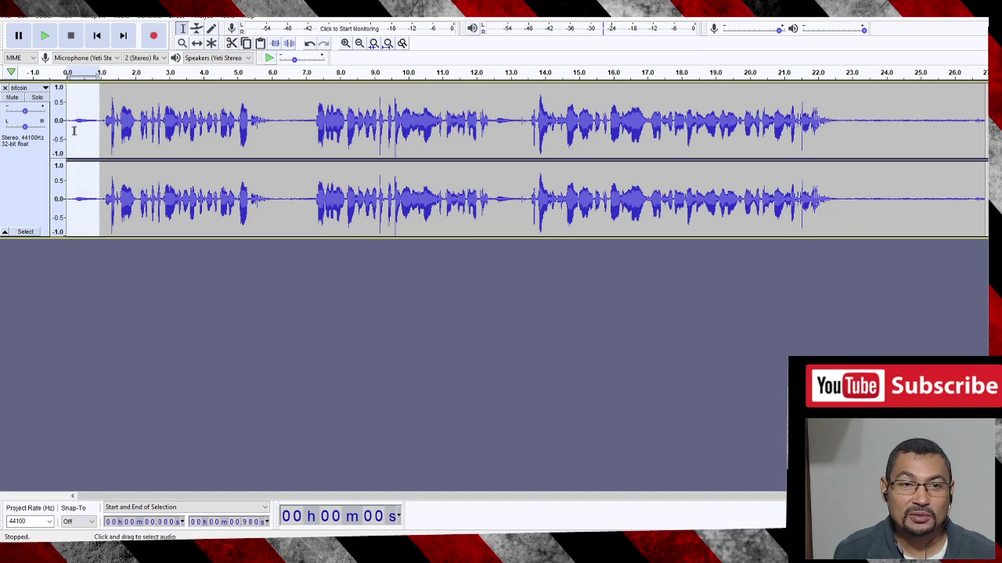
pyautogui.click(155, 18)
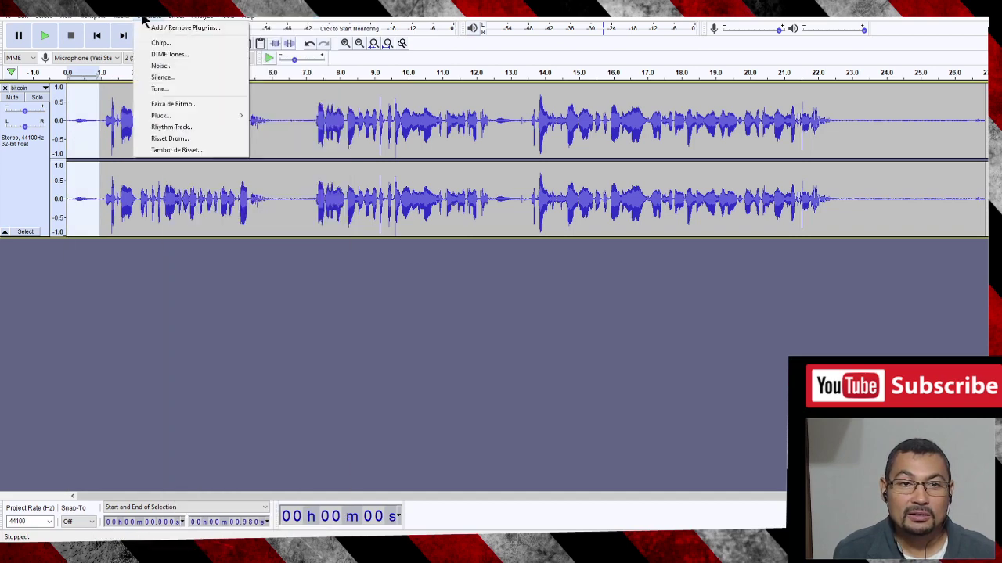
pyautogui.press('Escape')
# Amplify the 0–0.98 s opening, first at about -3 dB, then again at -50 dB.
pyautogui.click(177, 18)
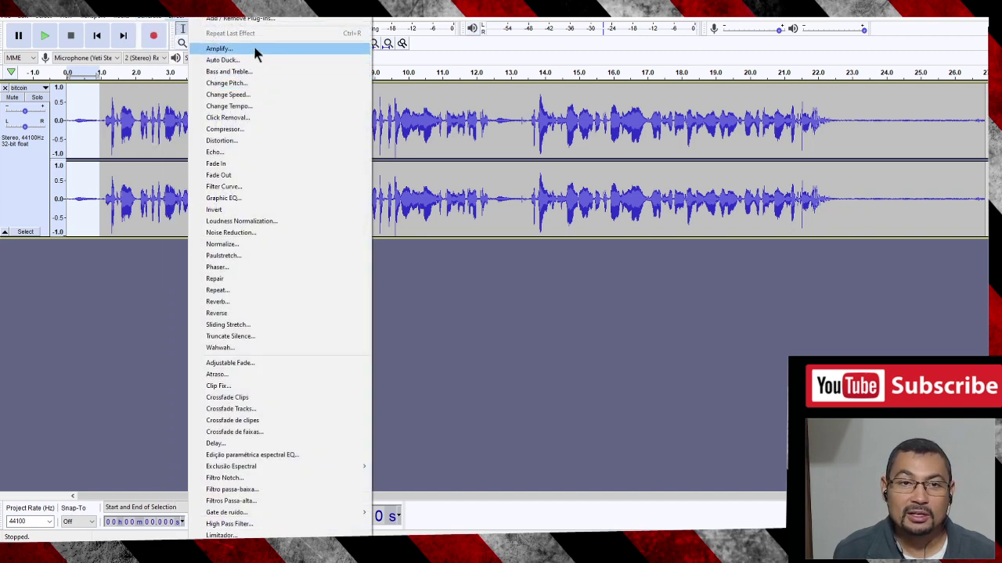
pyautogui.click(254, 49)
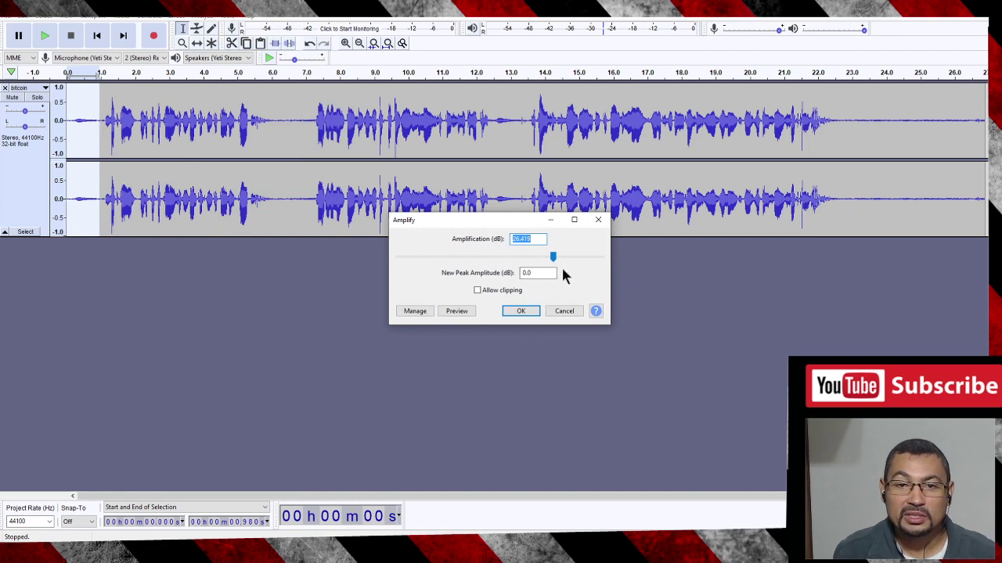
pyautogui.moveTo(473, 267); pyautogui.dragTo(494, 267)
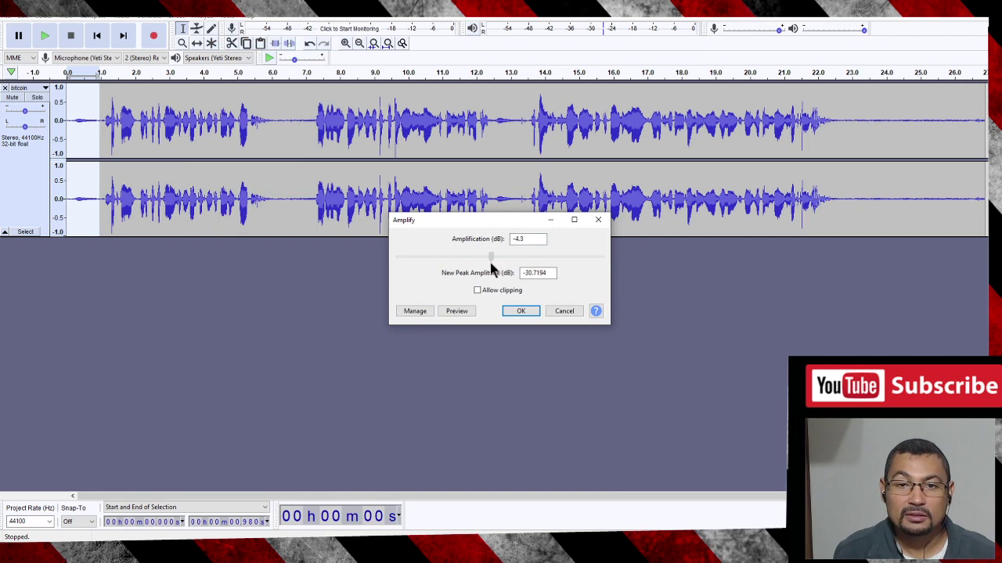
pyautogui.click(520, 311)
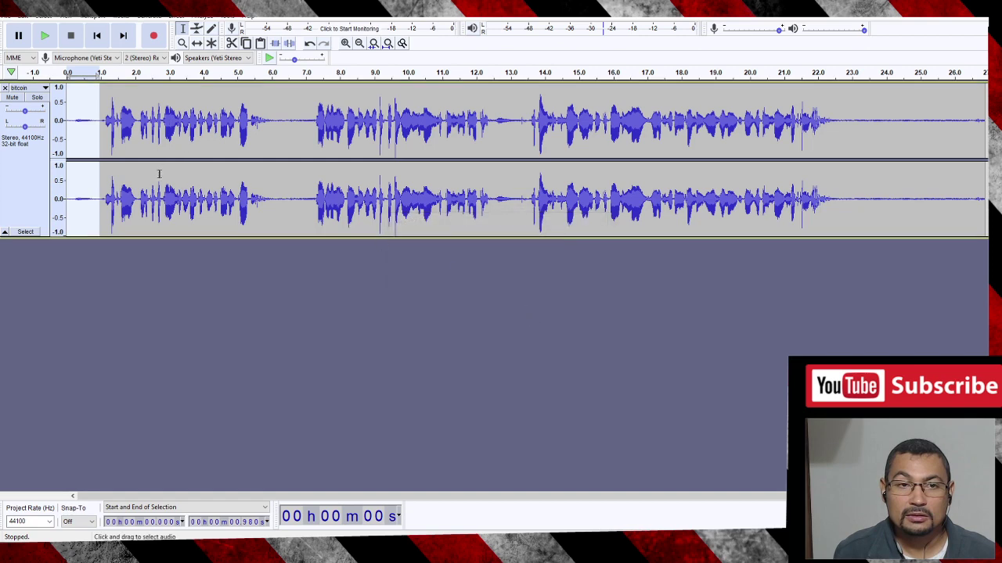
pyautogui.click(182, 17)
pyautogui.click(250, 49)
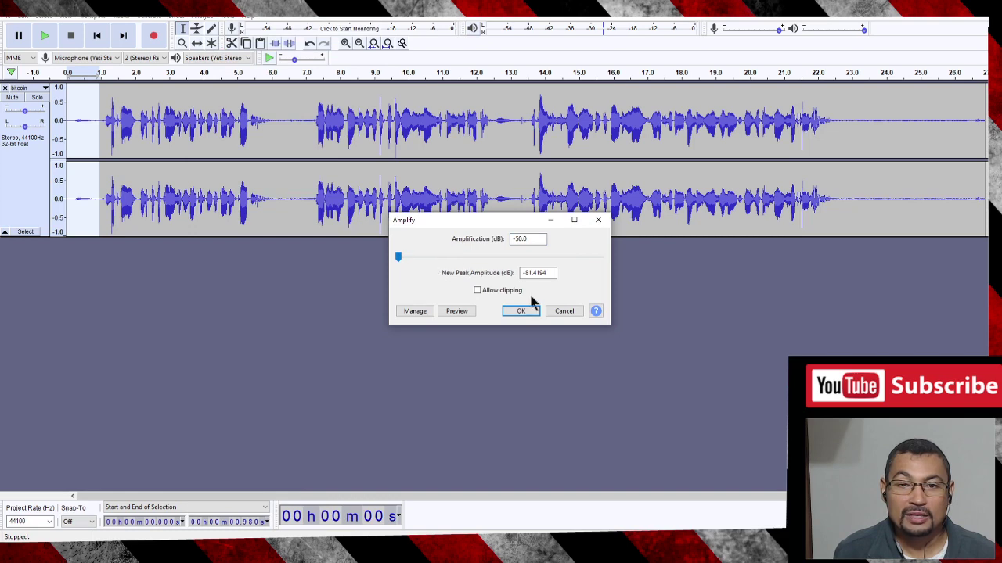
pyautogui.click(521, 311)
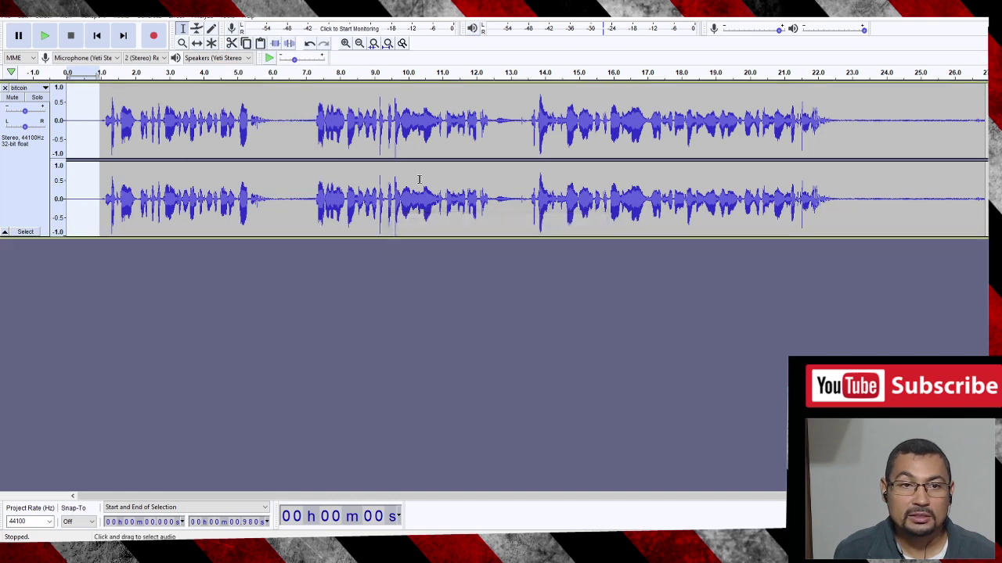
# Preview the edited audio and select the quiet gap from 5.928 to 7.276 s.
pyautogui.click(79, 133)
pyautogui.press('space')
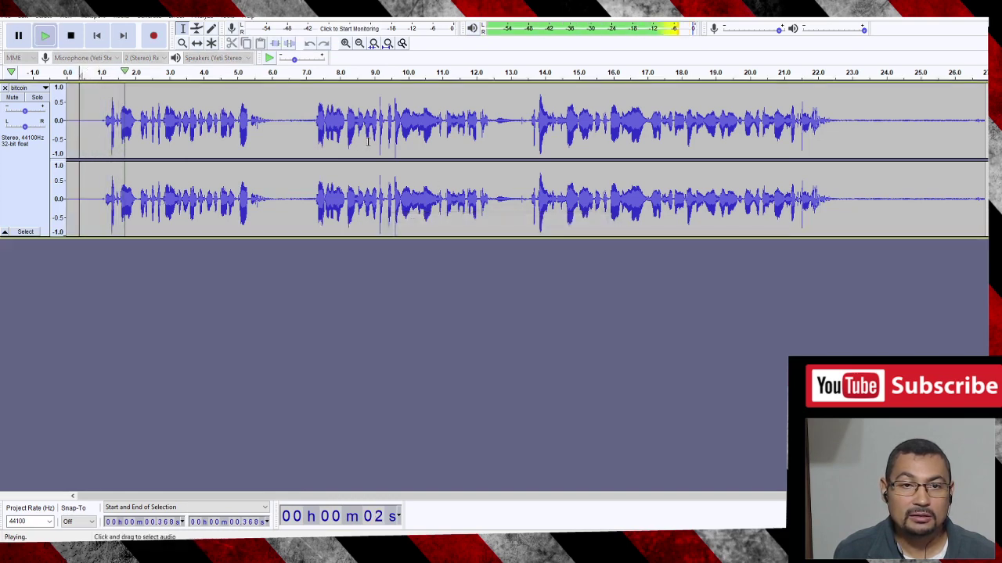
pyautogui.press('space')
pyautogui.click(242, 125)
pyautogui.press('space')
pyautogui.press('space')
pyautogui.moveTo(269, 129); pyautogui.dragTo(315, 140)
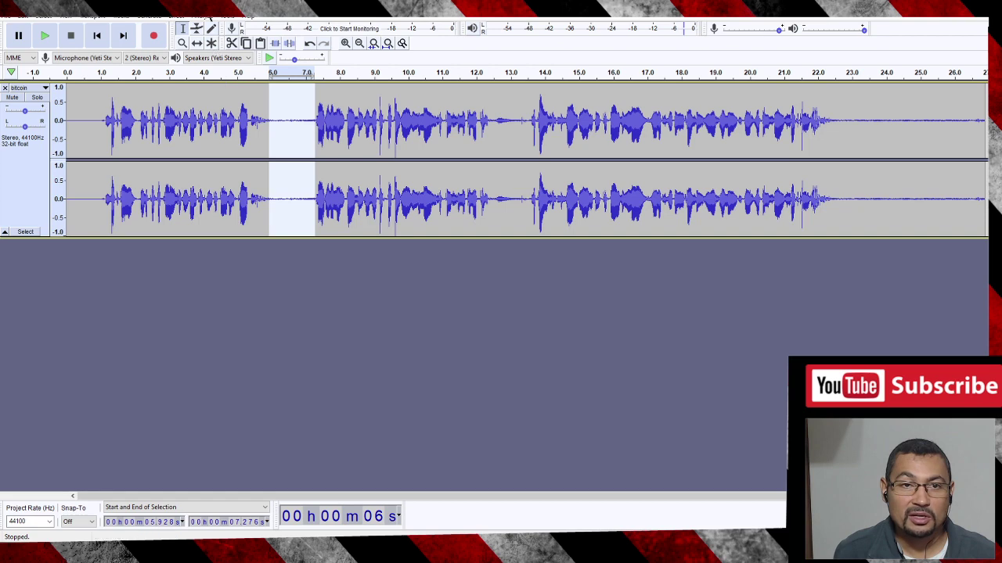
# Lower the selected gap by -50 dB with Amplify and replay from 5.27 s to check.
pyautogui.click(178, 17)
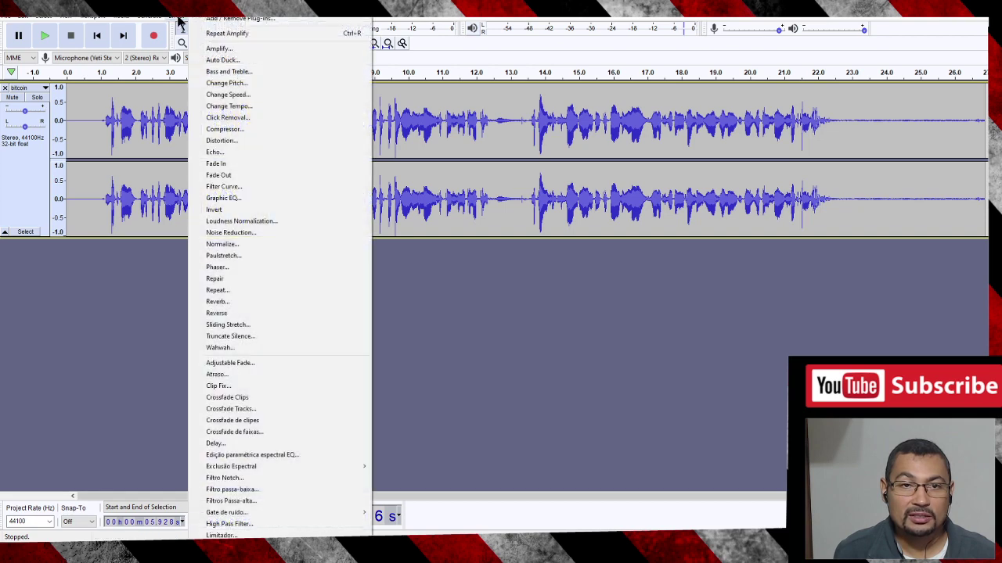
pyautogui.click(237, 50)
pyautogui.moveTo(561, 258); pyautogui.dragTo(361, 263)
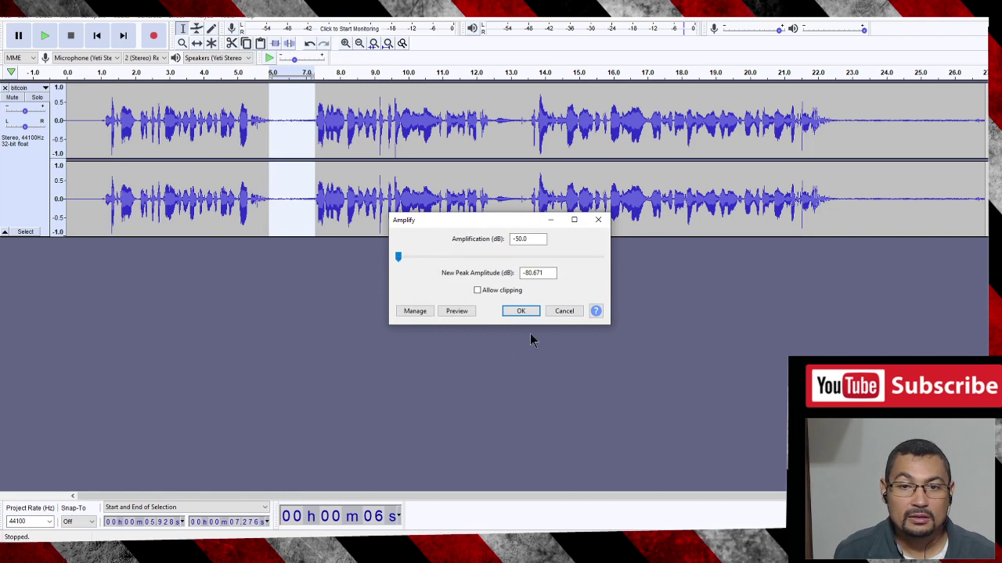
pyautogui.click(521, 311)
pyautogui.click(247, 145)
pyautogui.press('space')
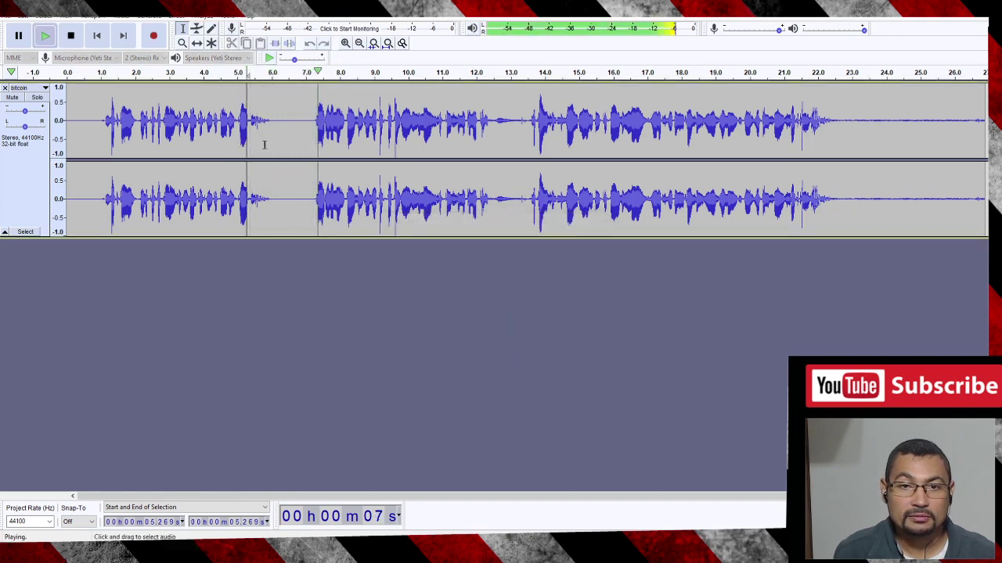
pyautogui.press('space')
# Mute the 12.45–13.57 s gap with Amplify at -50 dB and replay from 11.9 s to check.
pyautogui.click(476, 188)
pyautogui.press('space')
pyautogui.press('space')
pyautogui.moveTo(492, 134); pyautogui.dragTo(530, 141)
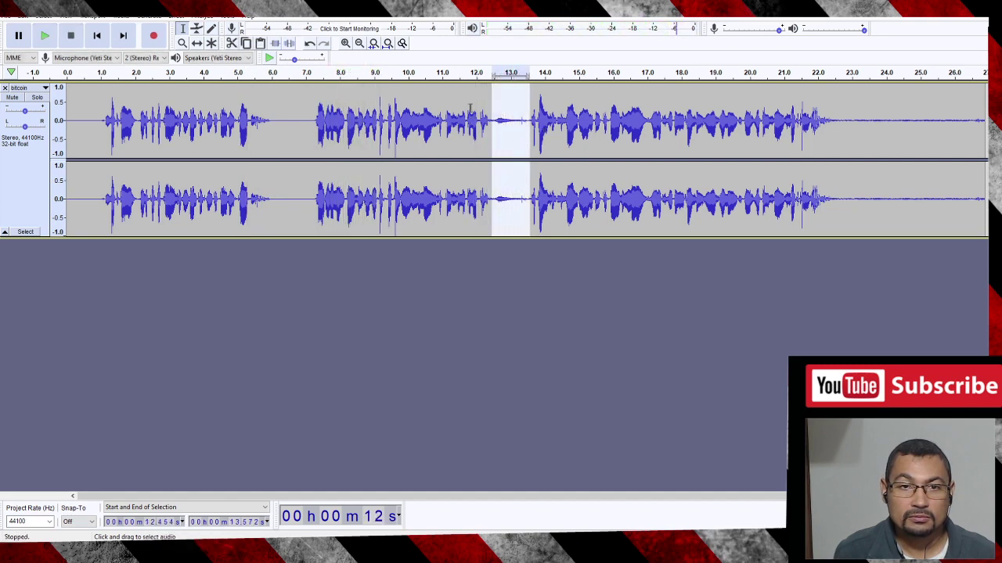
pyautogui.click(179, 17)
pyautogui.click(235, 56)
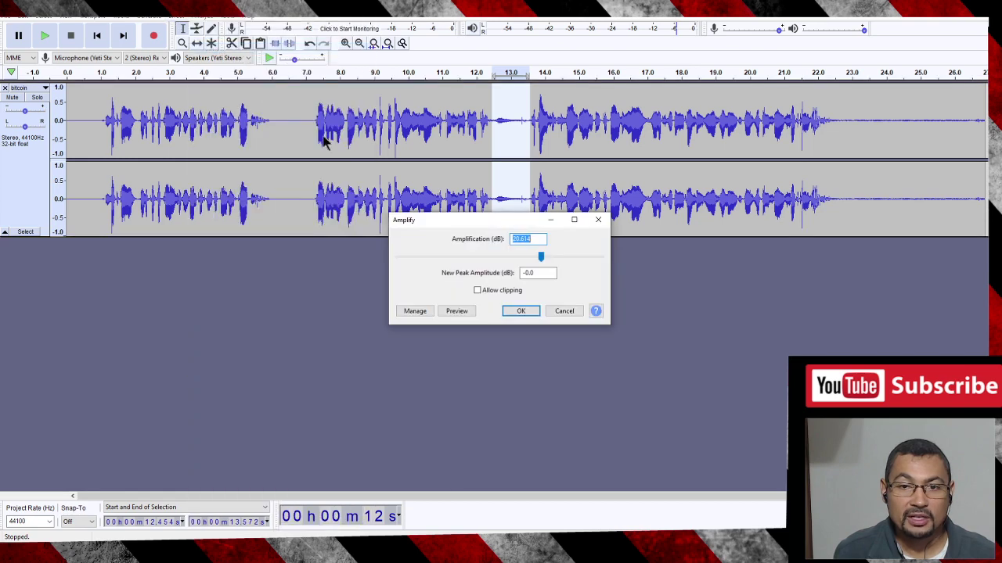
pyautogui.moveTo(540, 258); pyautogui.dragTo(332, 261)
pyautogui.click(515, 312)
pyautogui.click(474, 198)
pyautogui.press('space')
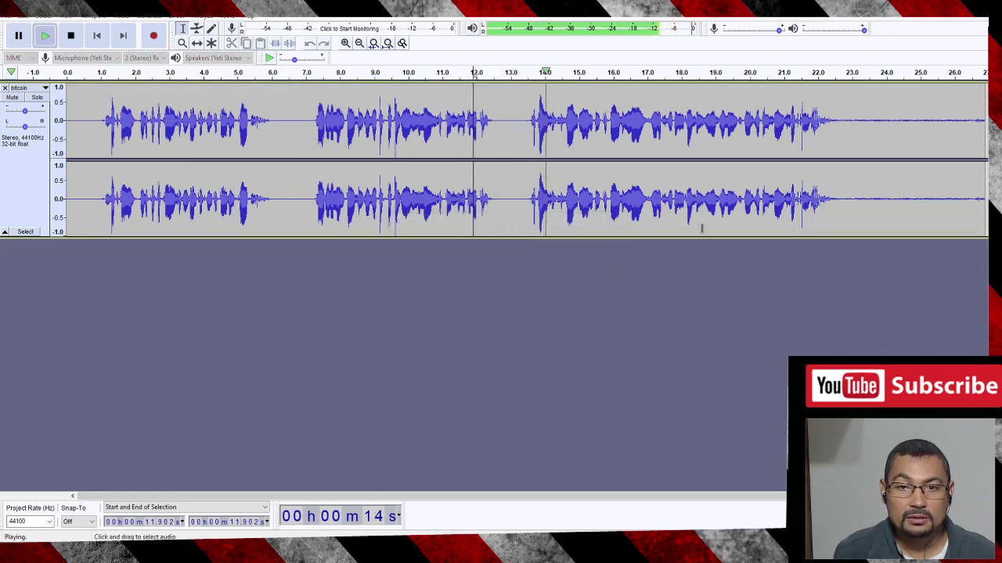
pyautogui.press('space')
# Flatten the trailing noise from about 22.2 s to the end with Amplify, then return to the start.
pyautogui.moveTo(824, 198); pyautogui.dragTo(986, 209)
pyautogui.click(177, 17)
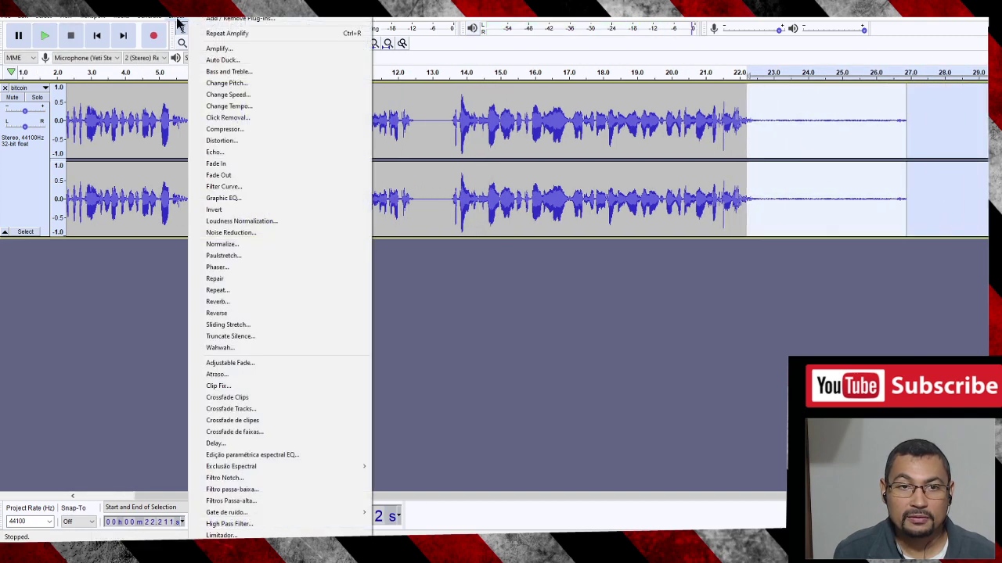
pyautogui.click(243, 45)
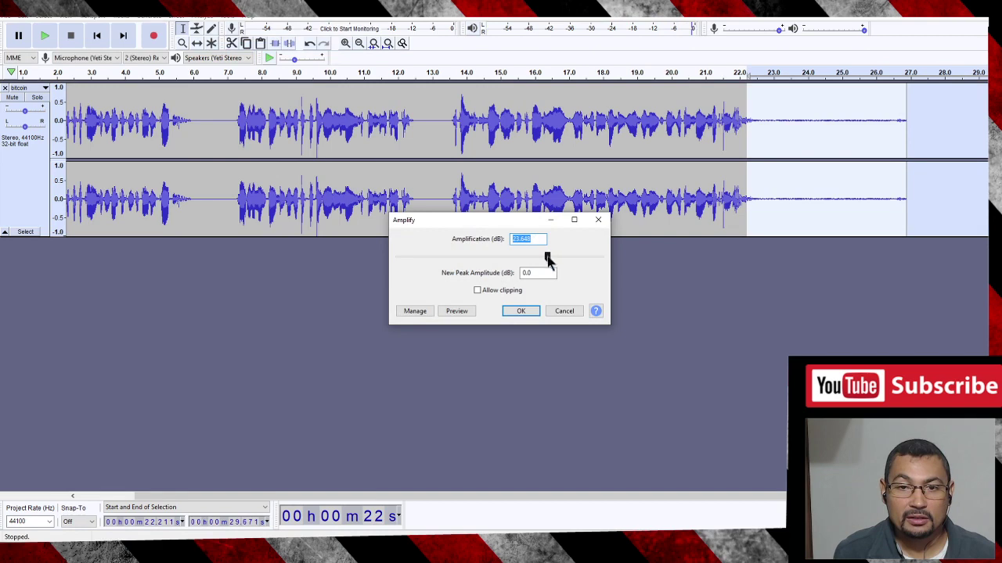
pyautogui.click(520, 311)
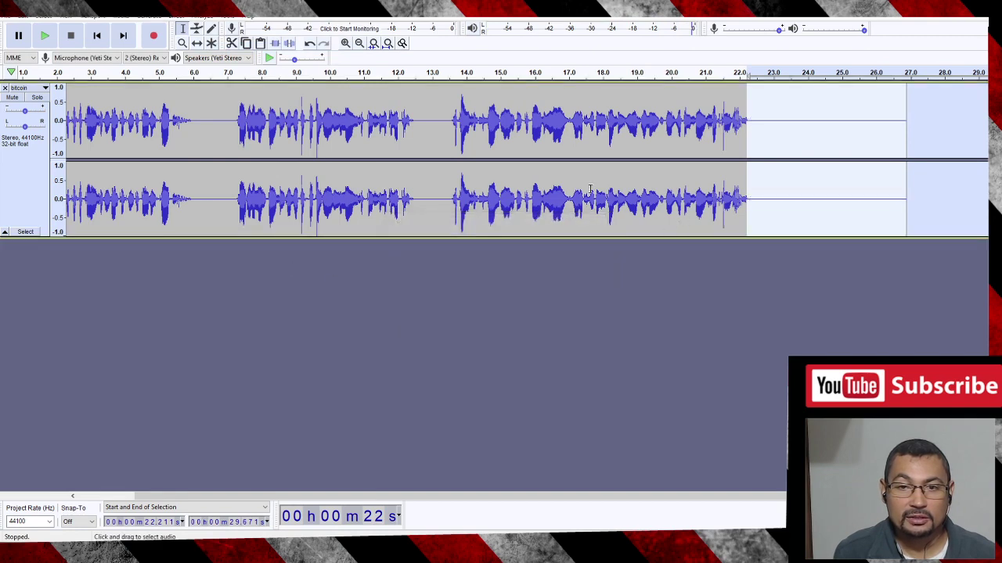
pyautogui.press('Home')
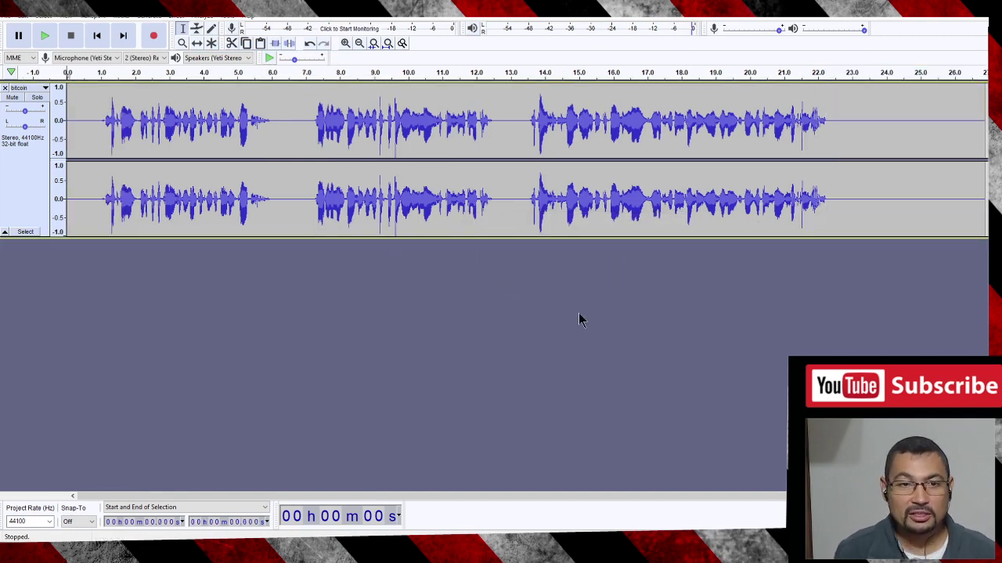
pyautogui.press('space')
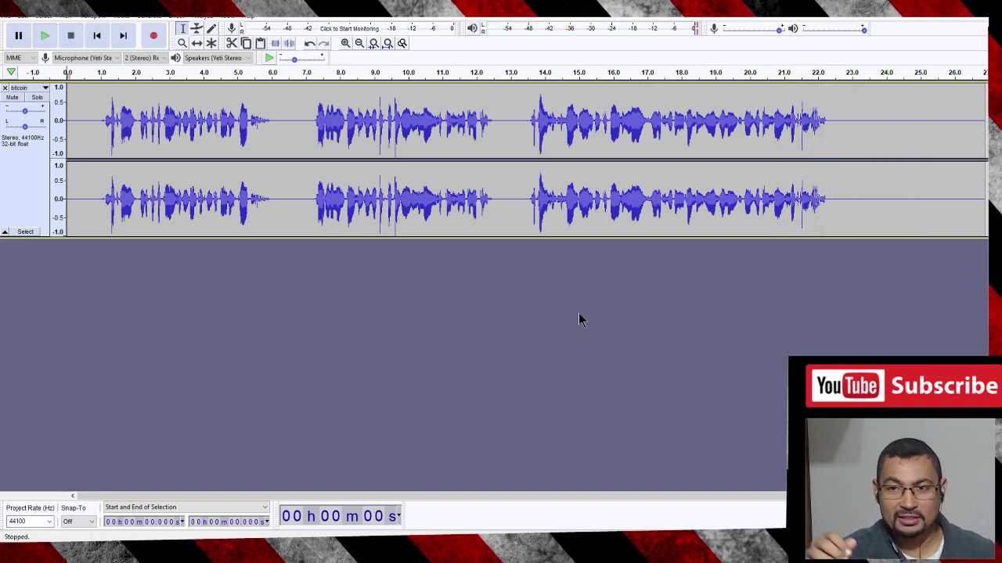
pyautogui.press('space')
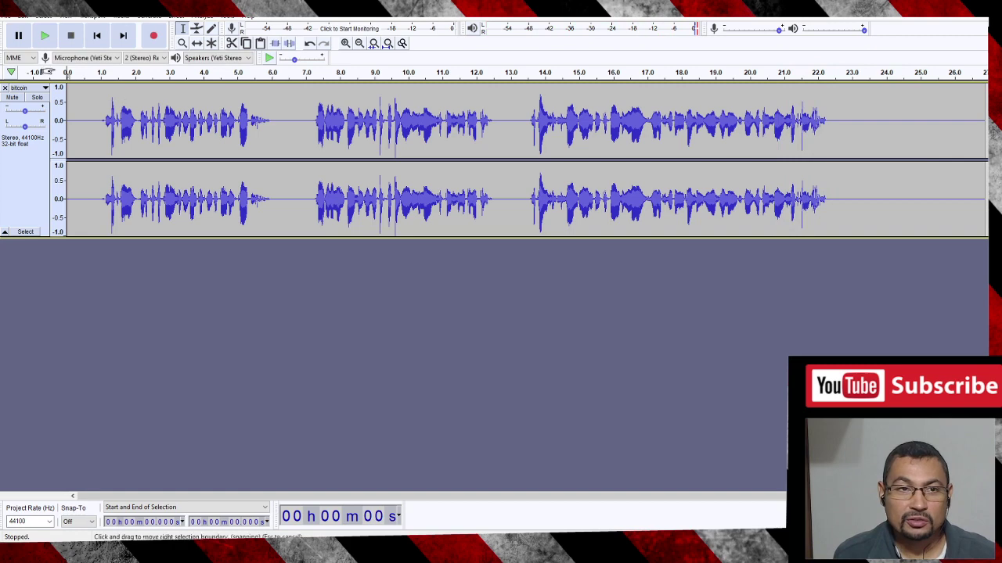
# Export as MP3 to finished.mp3, overwriting the existing file and keeping the metadata tags unchanged.
pyautogui.click(6, 16)
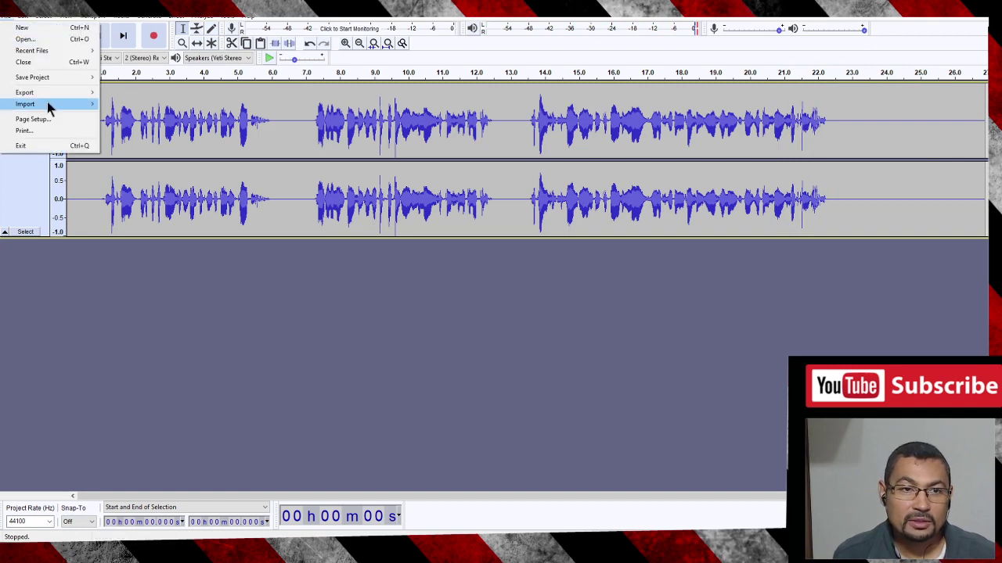
pyautogui.moveTo(60, 92)
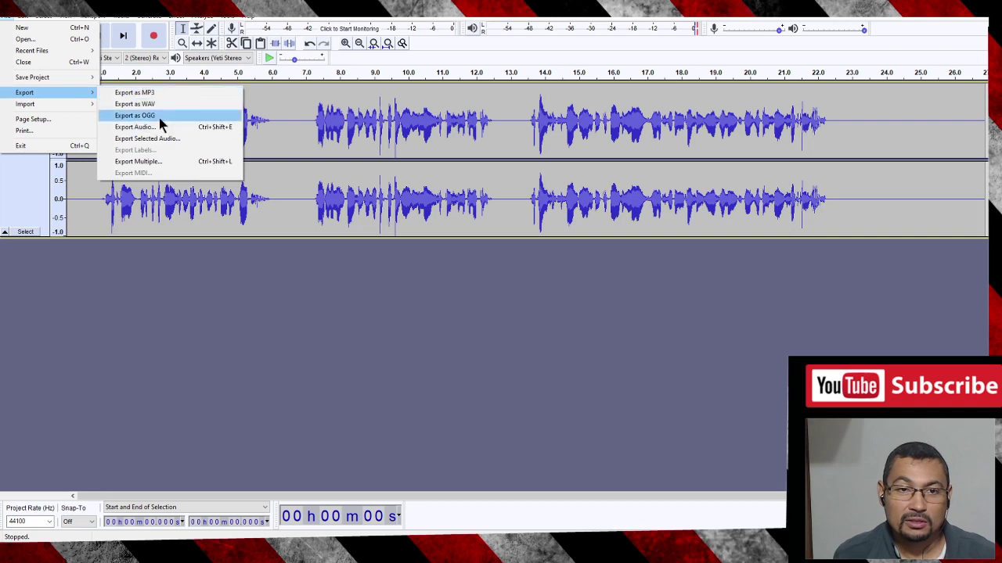
pyautogui.click(186, 92)
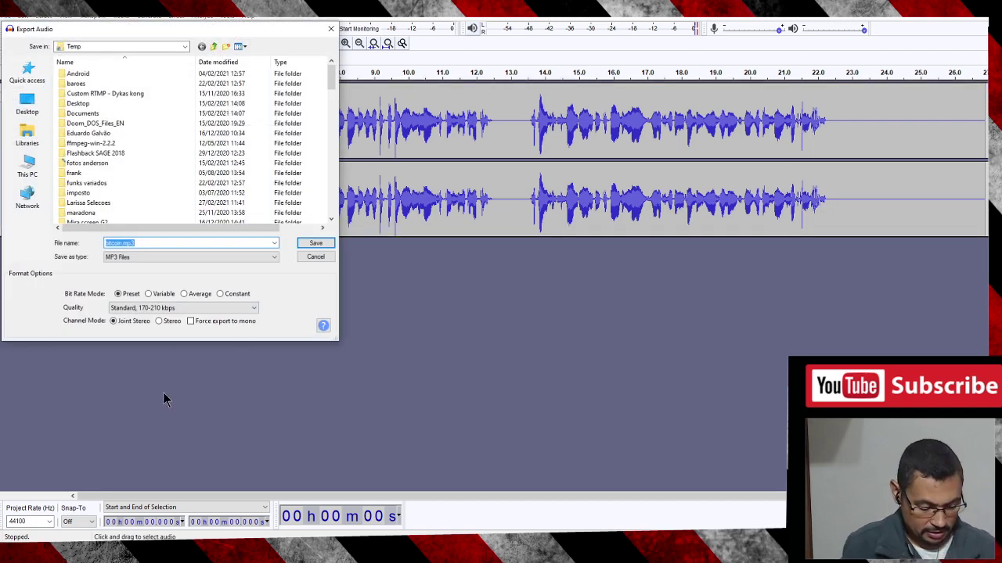
pyautogui.write('finished')
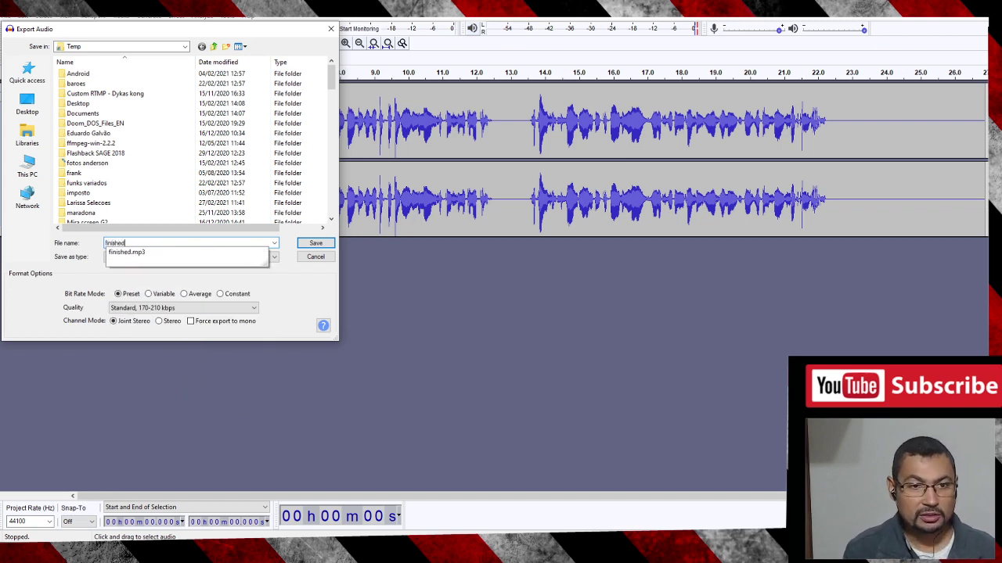
pyautogui.click(143, 252)
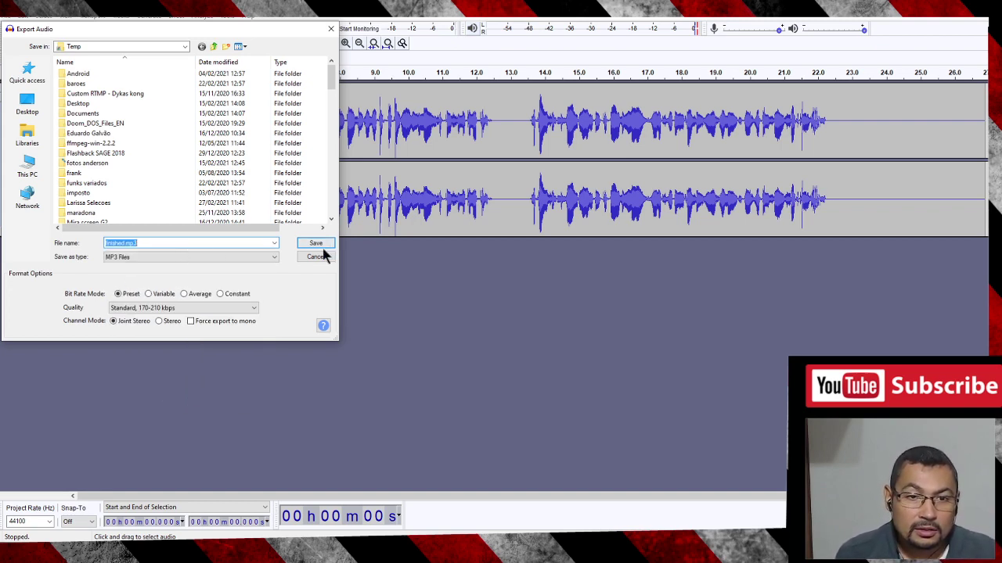
pyautogui.click(317, 244)
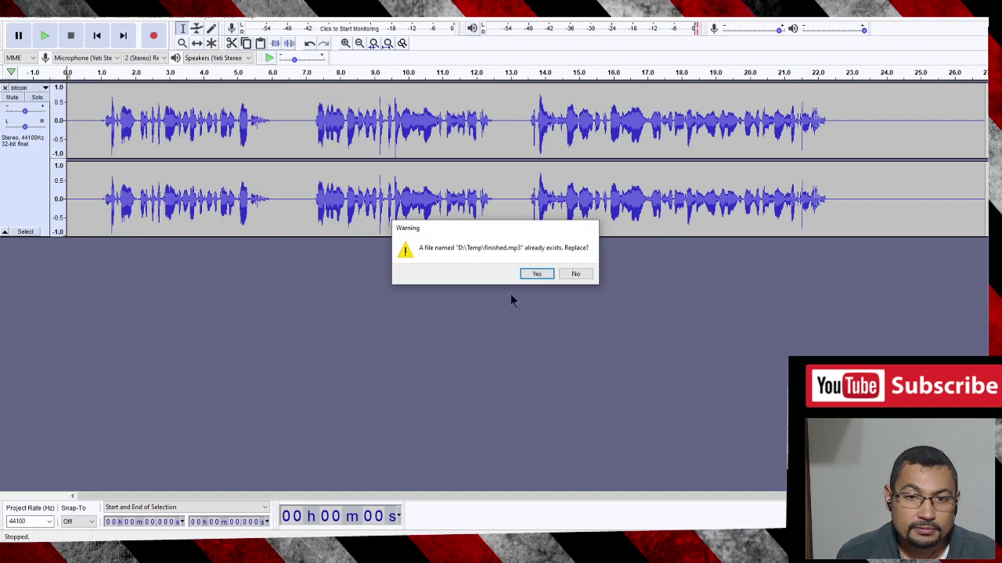
pyautogui.click(537, 274)
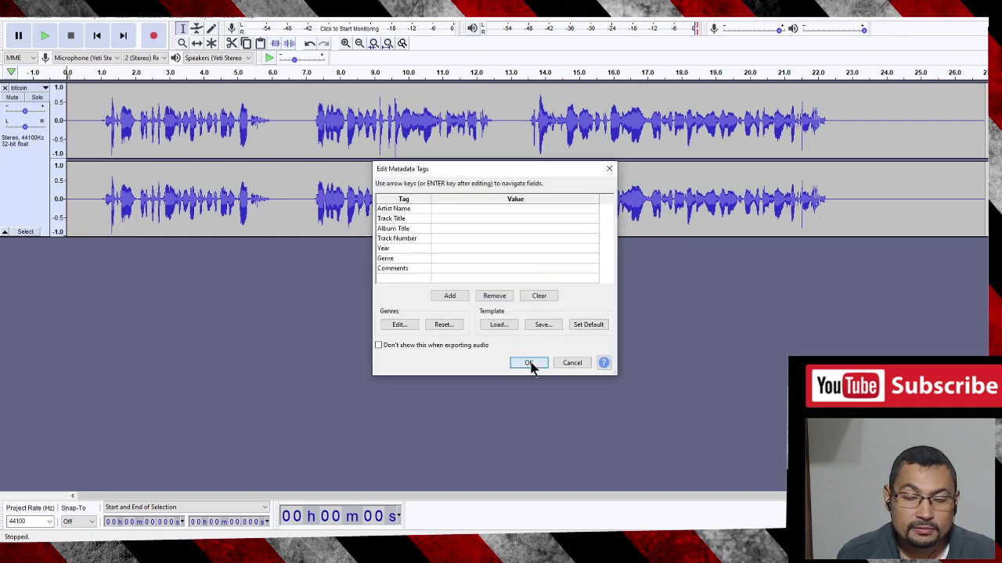
pyautogui.click(531, 363)
# Play finished.mp3 from the D:\Temp folder in File Explorer, then close the media player.
pyautogui.hotkey('alt', 'Tab')
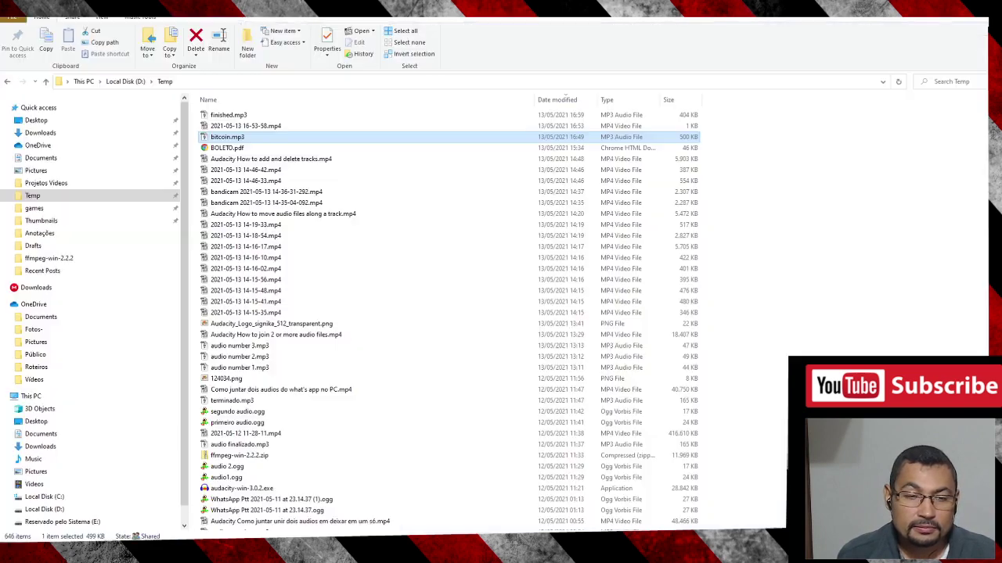
pyautogui.click(229, 116)
pyautogui.doubleClick(229, 116)
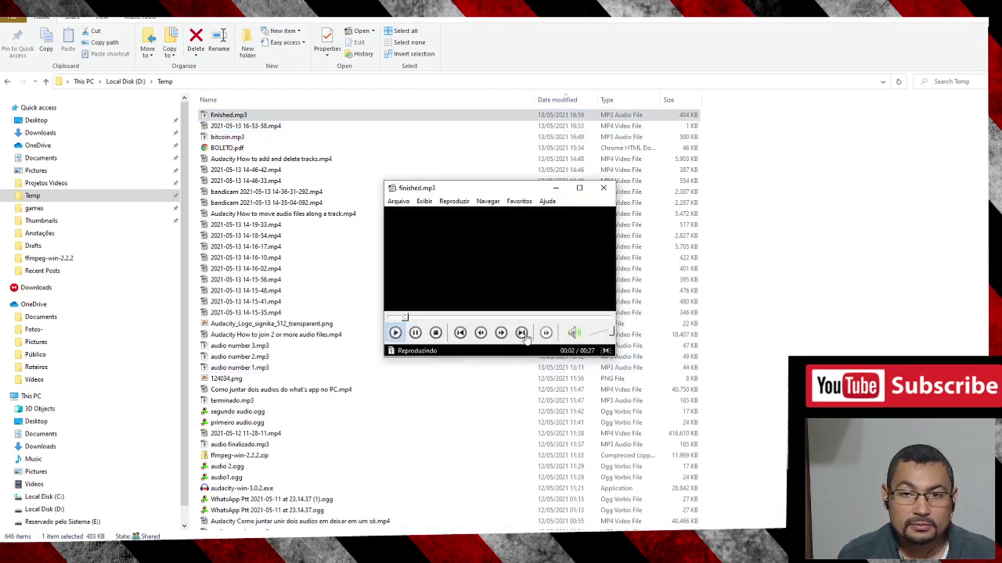
pyautogui.click(603, 188)
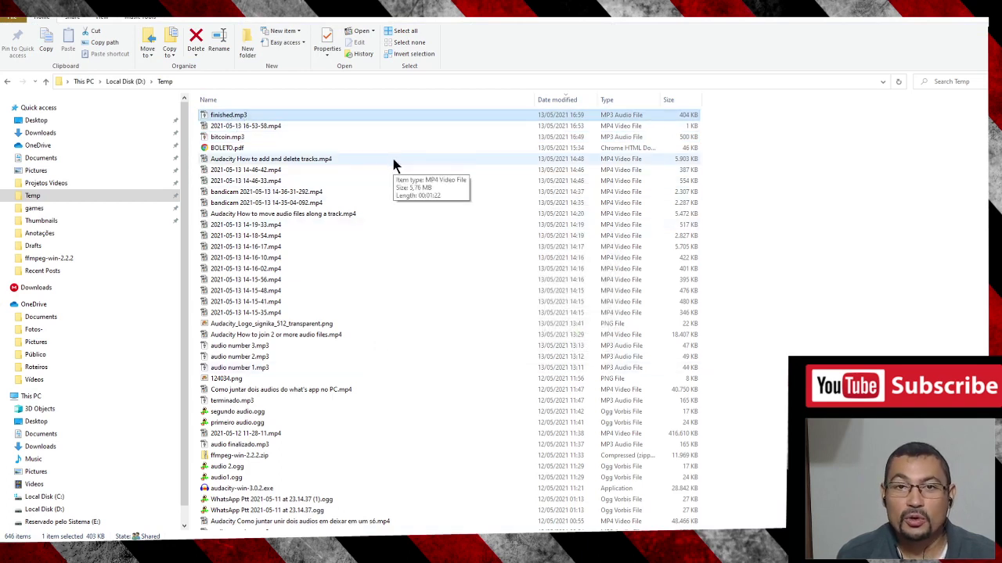